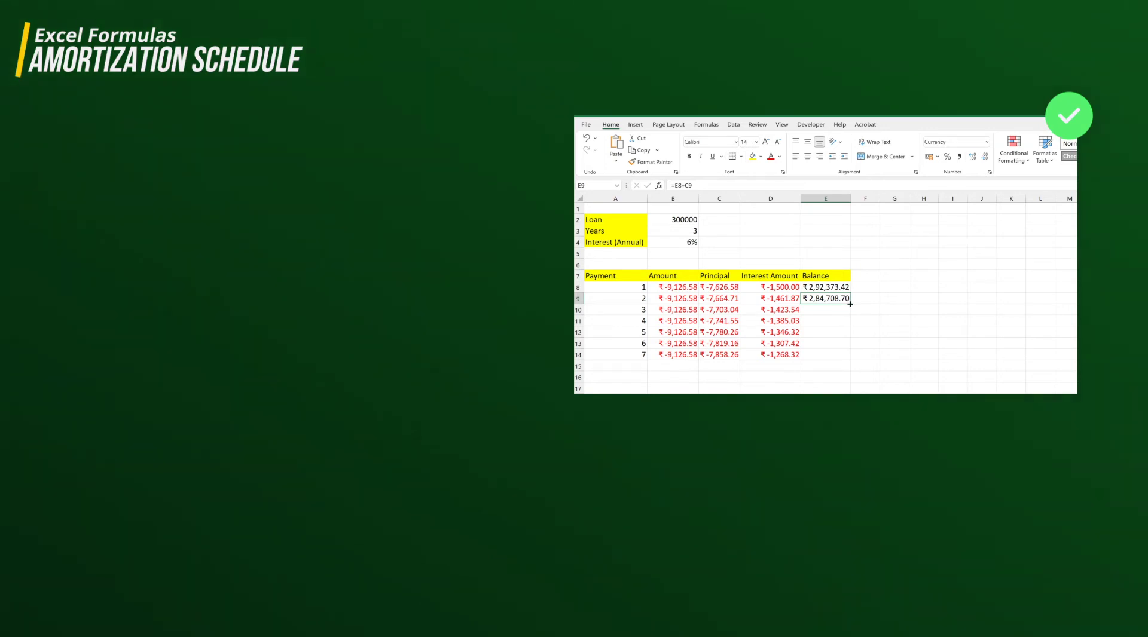
# Preview the finished schedule's running-balance formulas before moving to the blank starting workbook.
pyautogui.moveTo(850, 303); pyautogui.dragTo(847, 358)
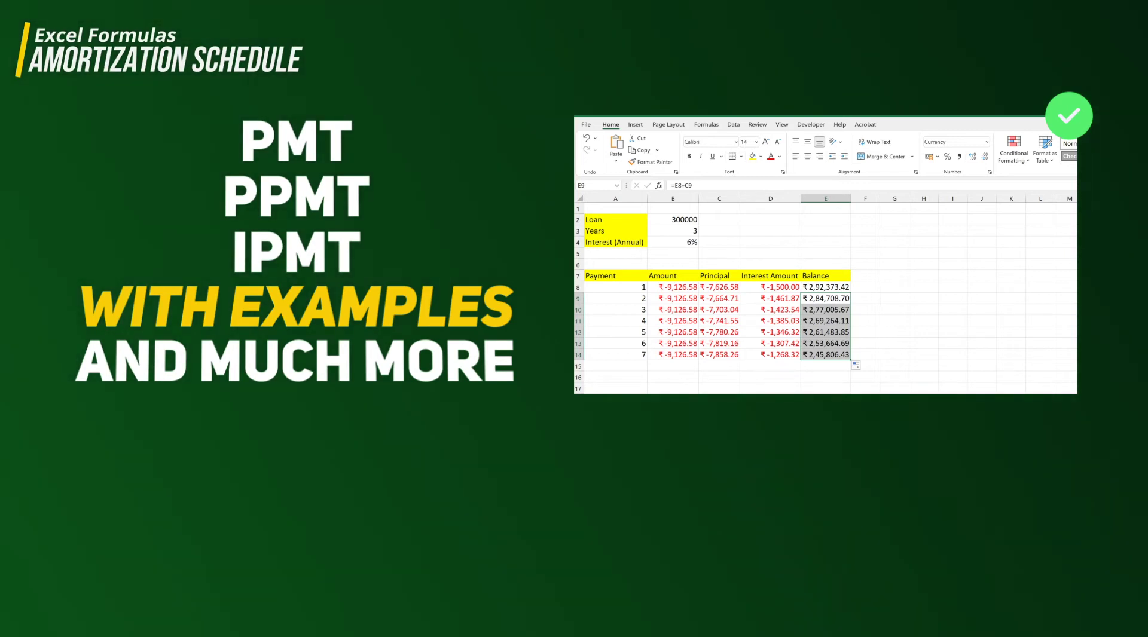
pyautogui.click(831, 310)
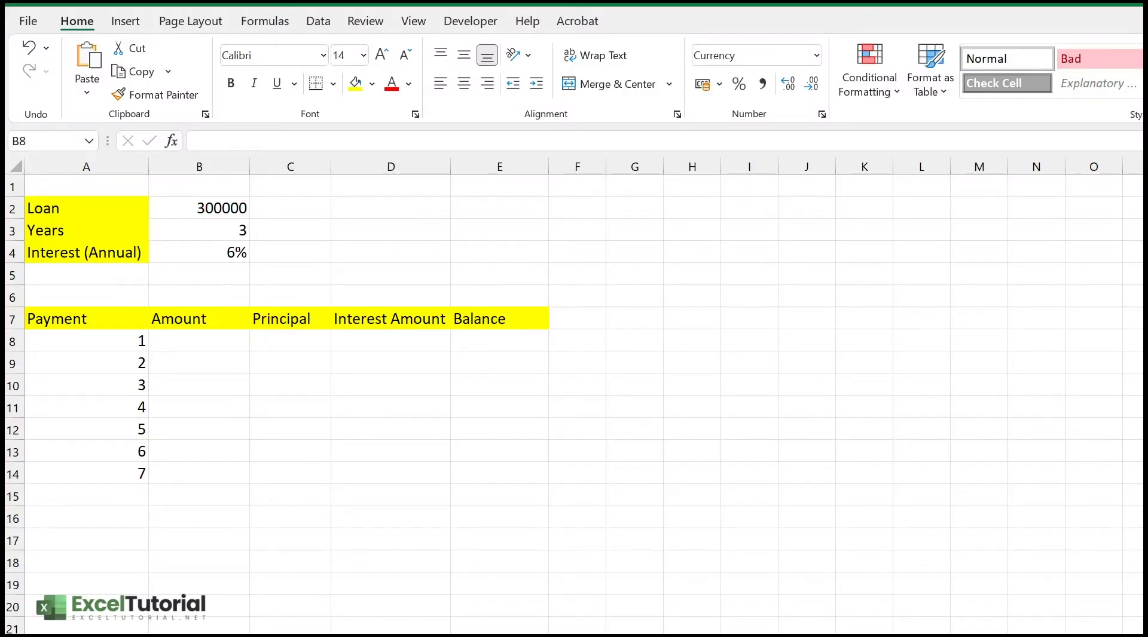
pyautogui.click(230, 206)
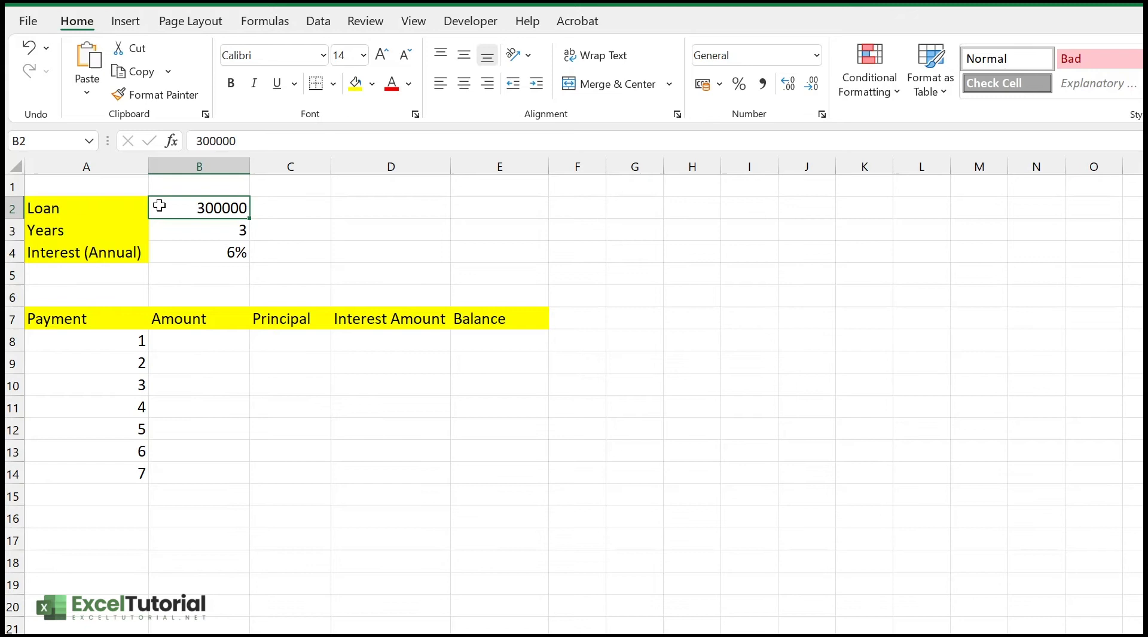
pyautogui.click(102, 208)
pyautogui.click(113, 234)
pyautogui.click(119, 257)
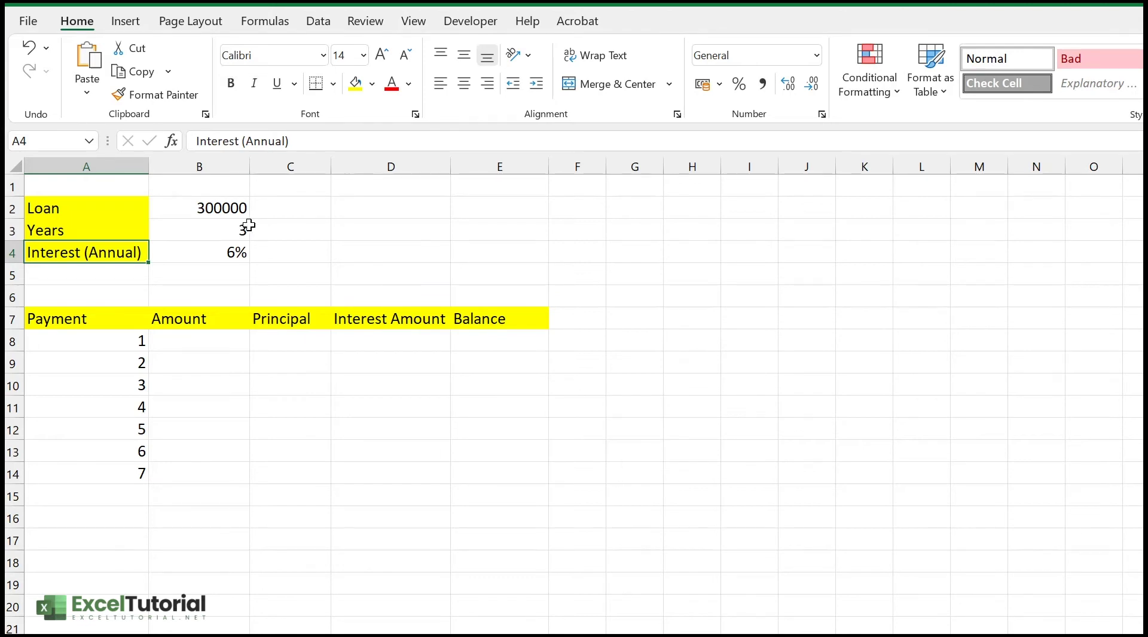
pyautogui.click(224, 209)
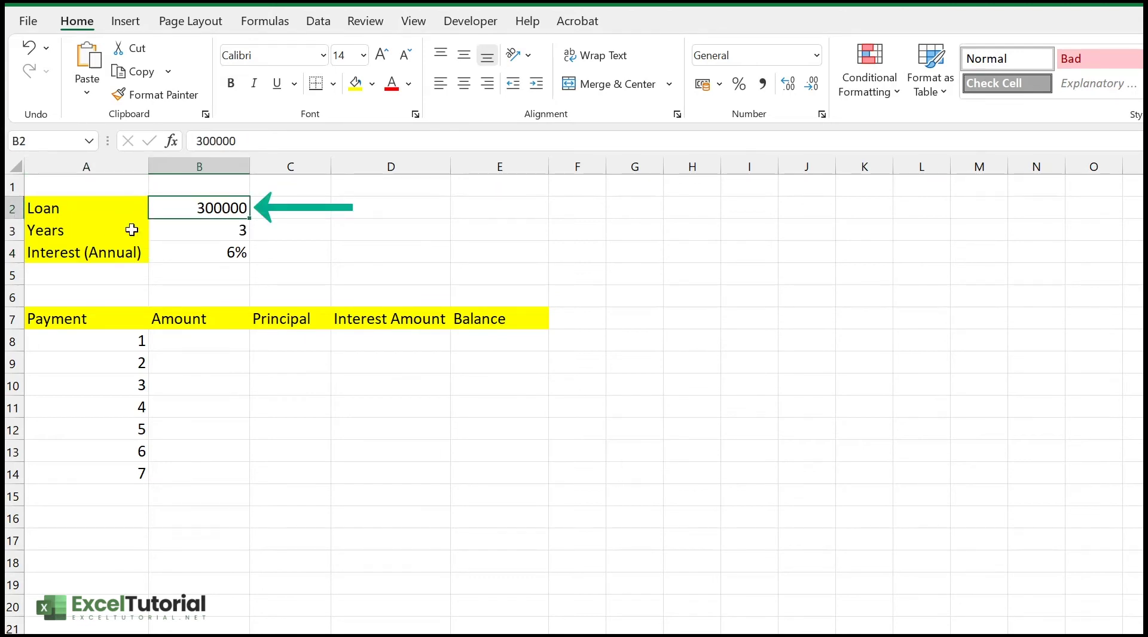
pyautogui.click(231, 229)
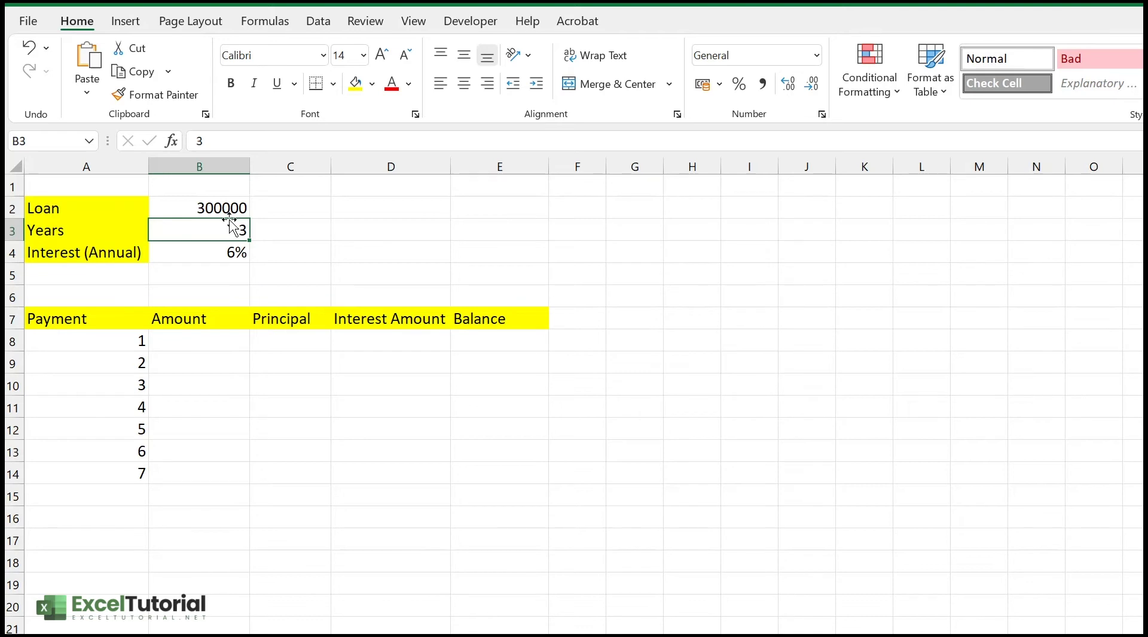
pyautogui.click(220, 254)
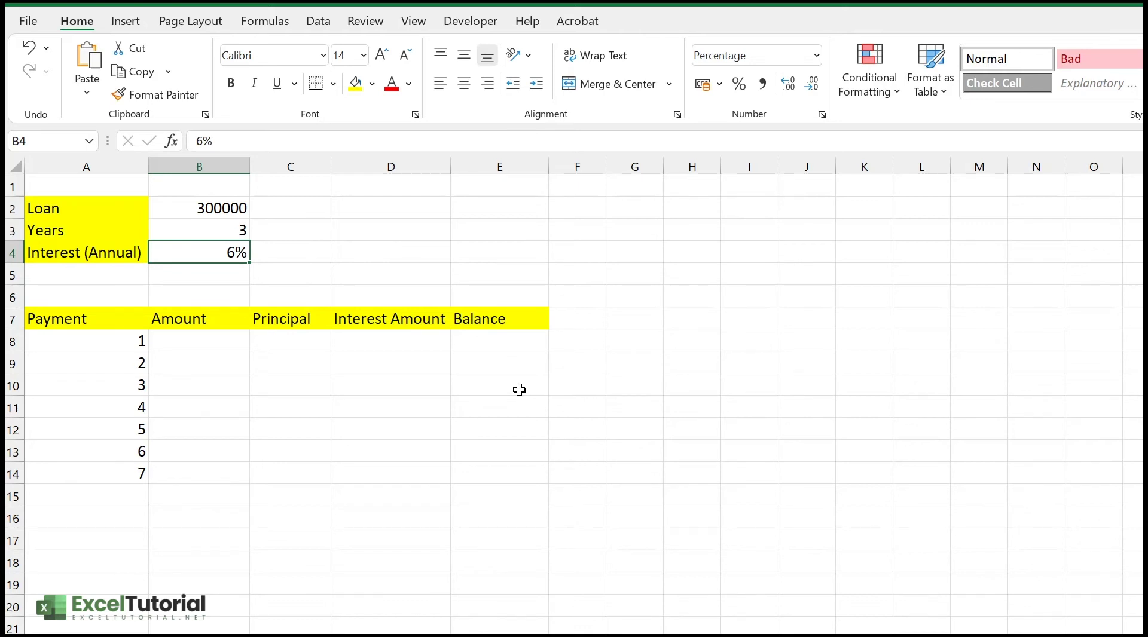
pyautogui.click(62, 345)
pyautogui.moveTo(62, 345); pyautogui.dragTo(62, 471)
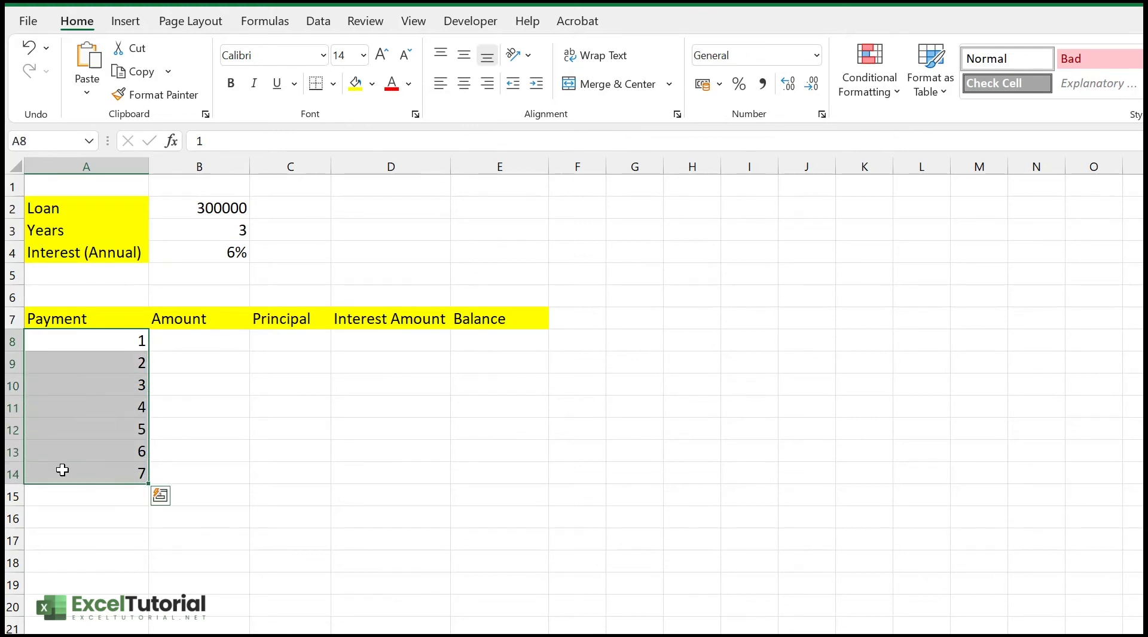
pyautogui.click(195, 226)
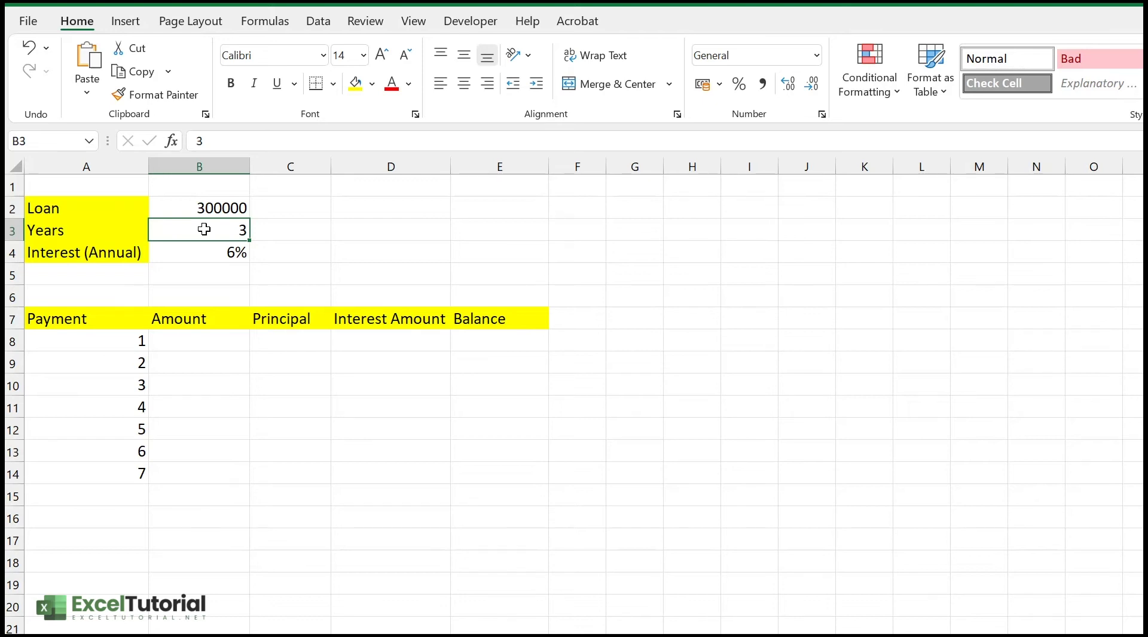
pyautogui.click(216, 342)
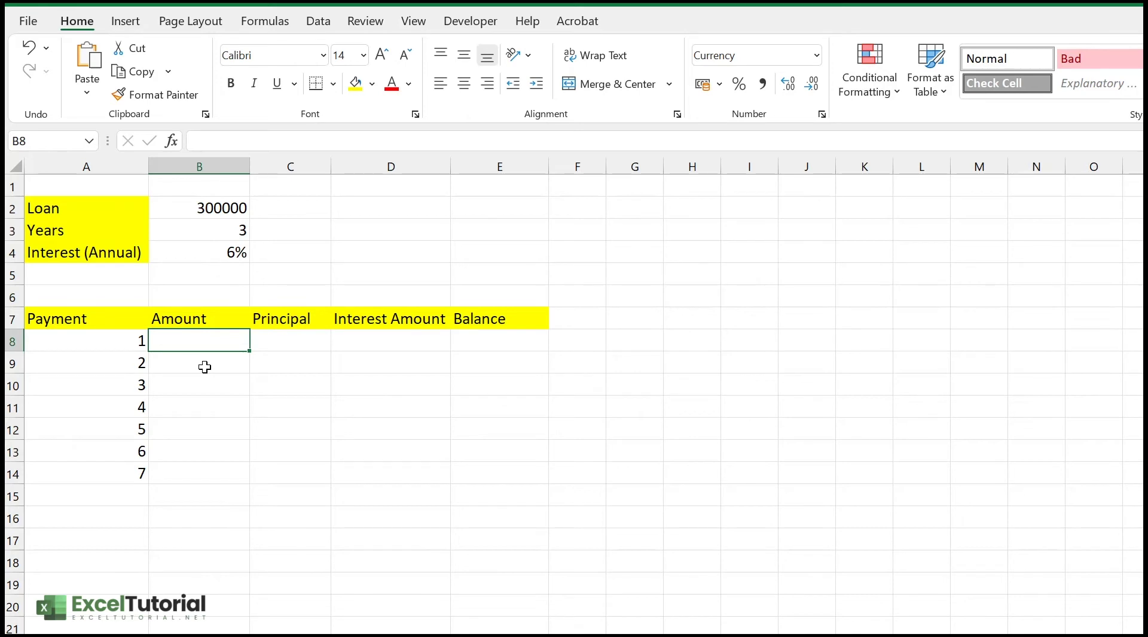
pyautogui.click(200, 323)
pyautogui.click(199, 336)
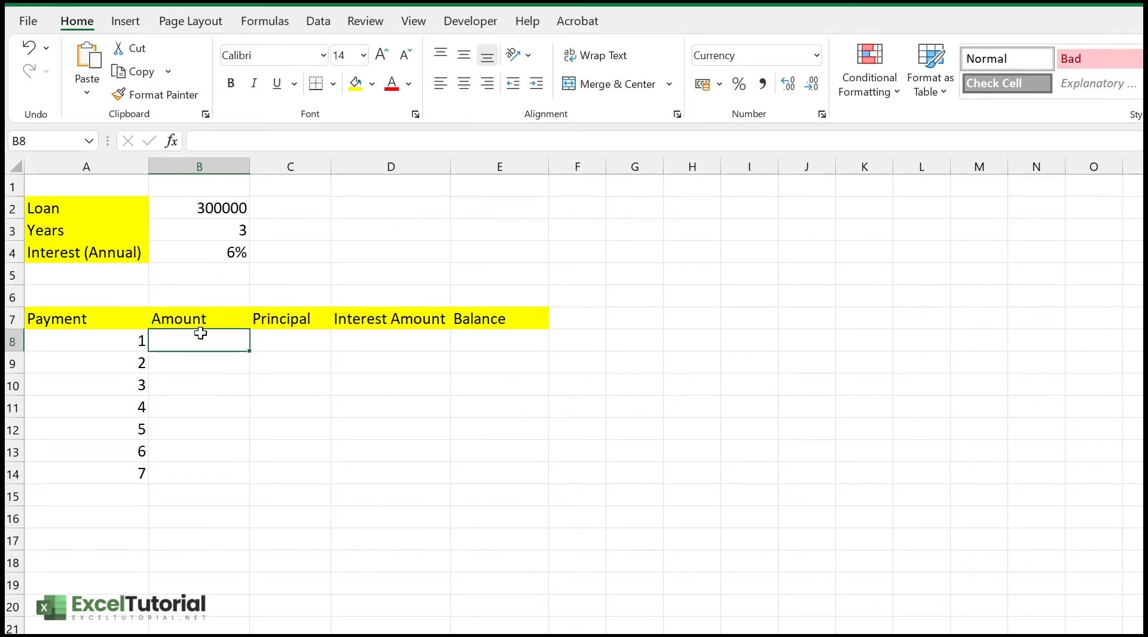
pyautogui.click(113, 344)
pyautogui.click(281, 347)
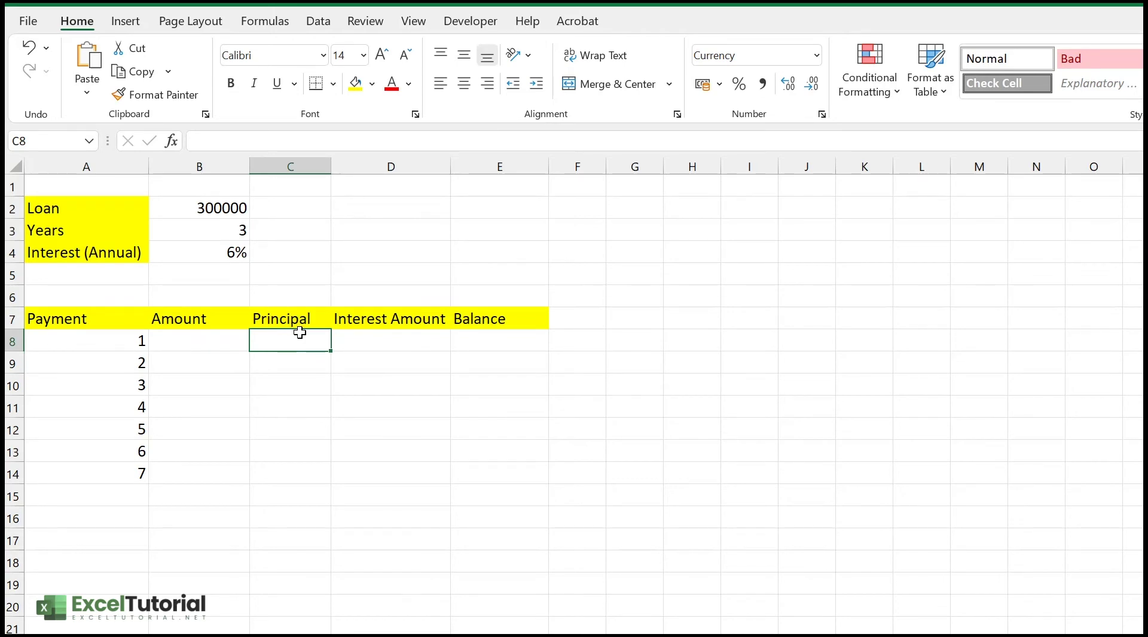
pyautogui.click(405, 339)
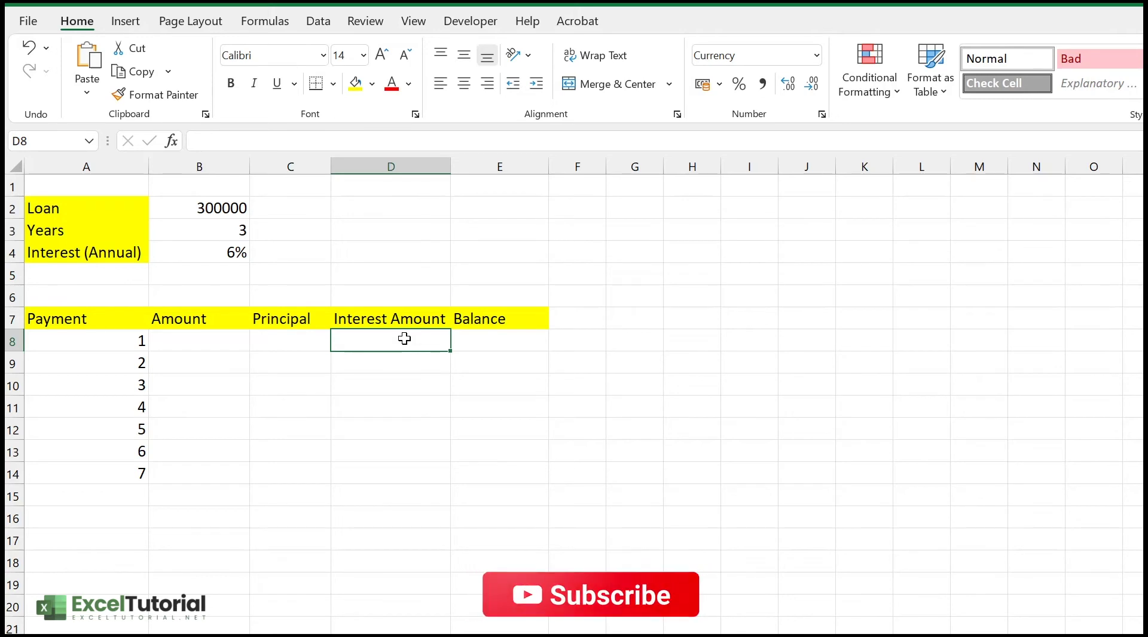
pyautogui.click(504, 338)
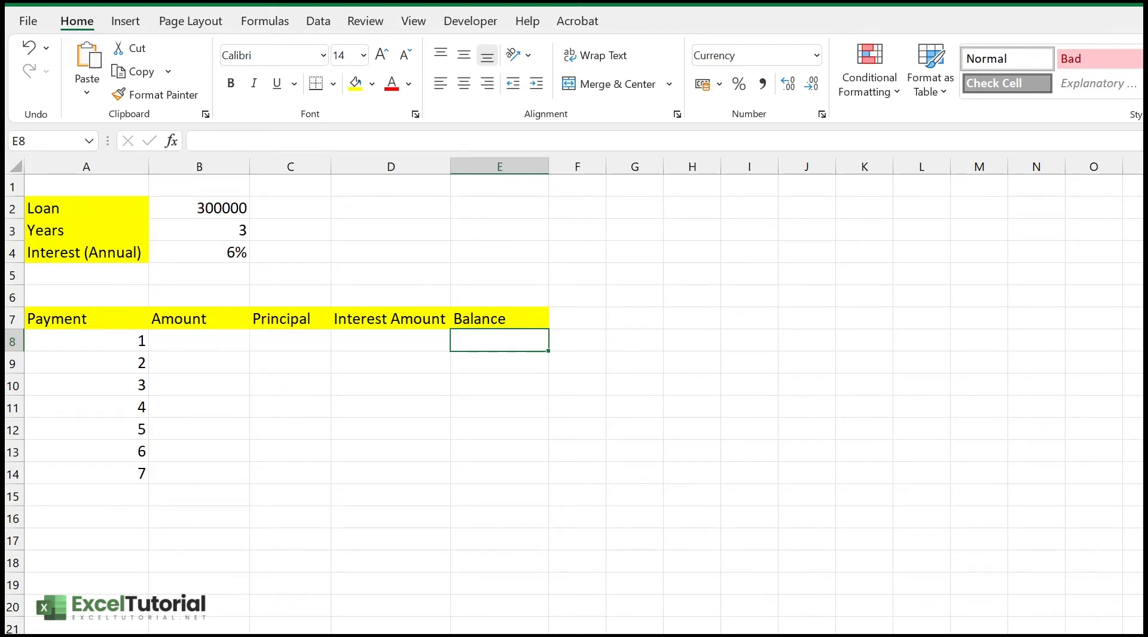
# Start a PMT formula in B8 using the absolute rate $B$4 and term $B$3.
pyautogui.click(194, 339)
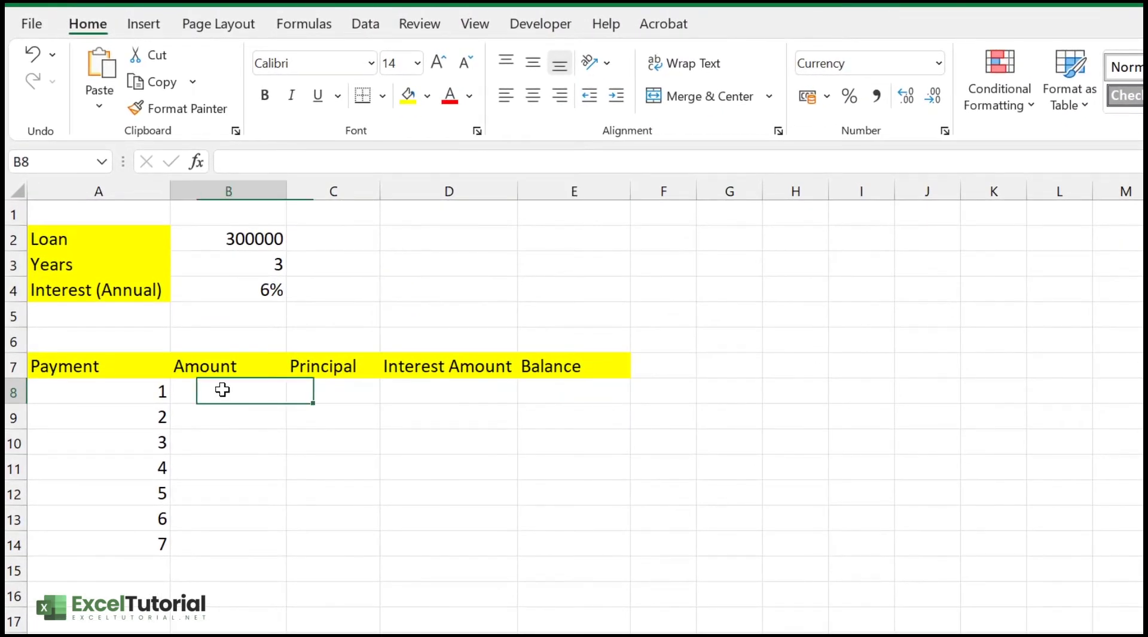
pyautogui.doubleClick(222, 390)
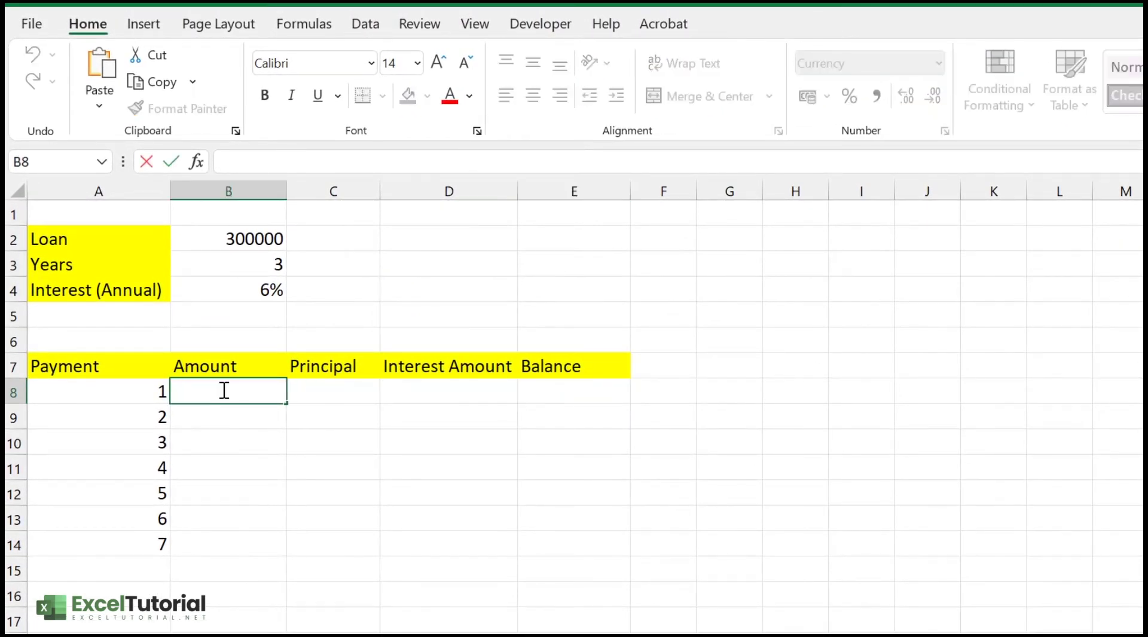
pyautogui.write('=PMT(')
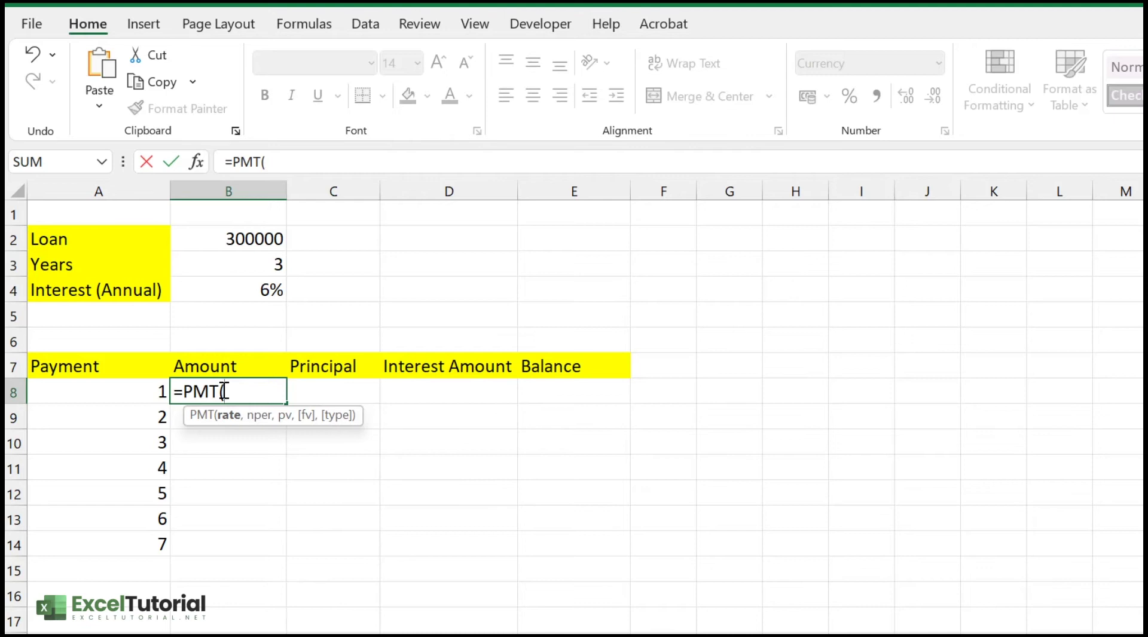
pyautogui.click(262, 291)
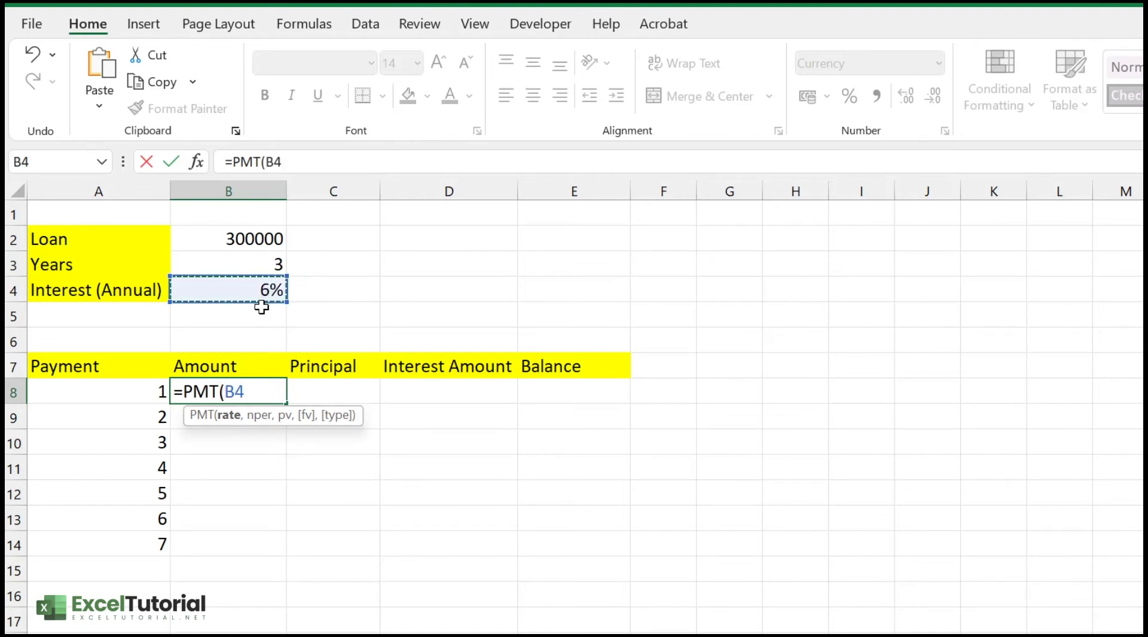
pyautogui.press('F4')
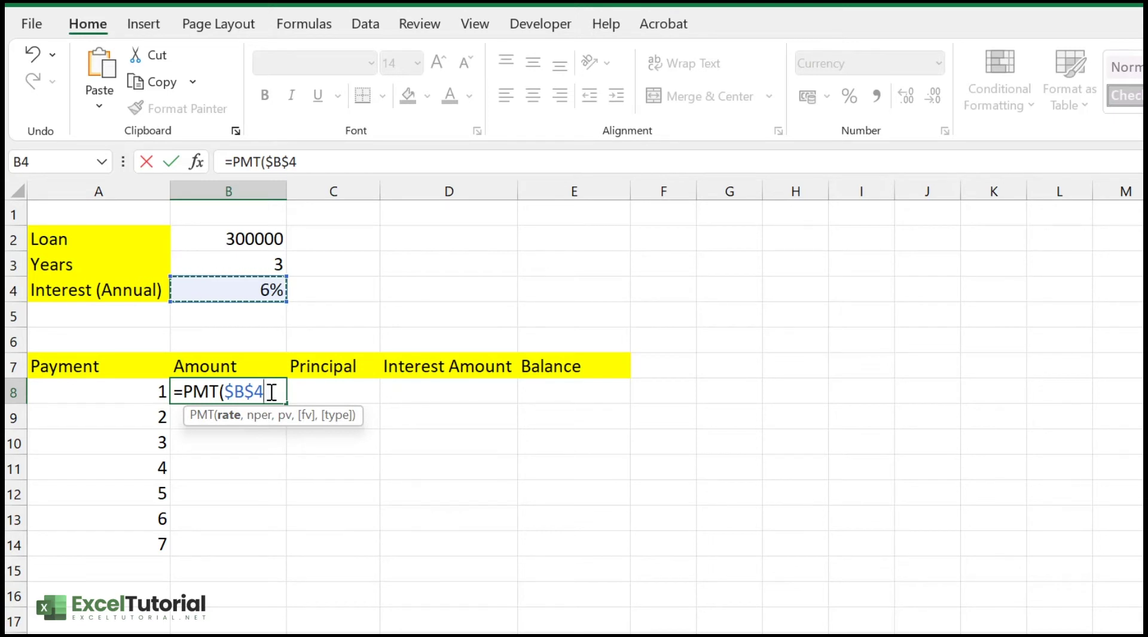
pyautogui.write(',')
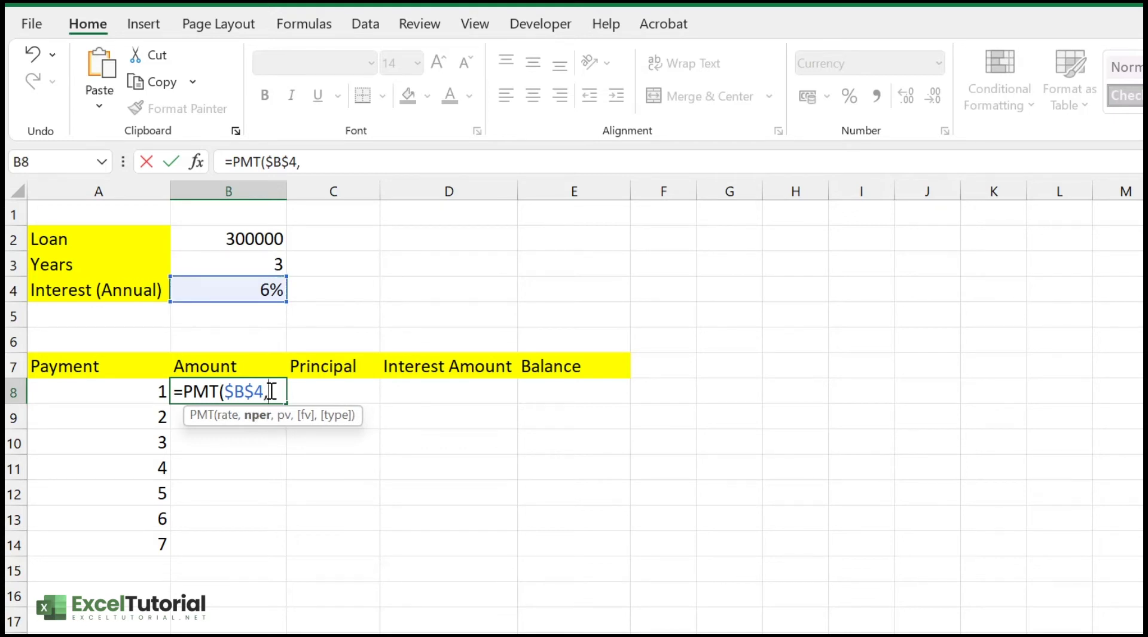
pyautogui.click(255, 262)
pyautogui.press('F4')
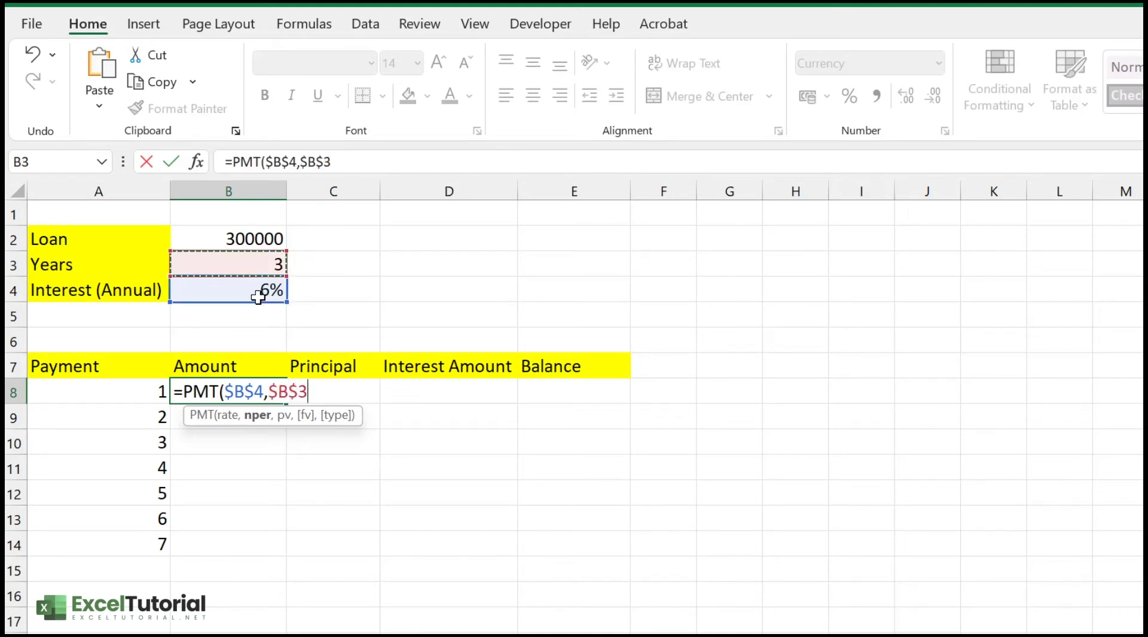
# Complete it as =PMT($B$4/12,$B$3*12,$B$2), showing ₹ -9,126.58.
pyautogui.click(264, 390)
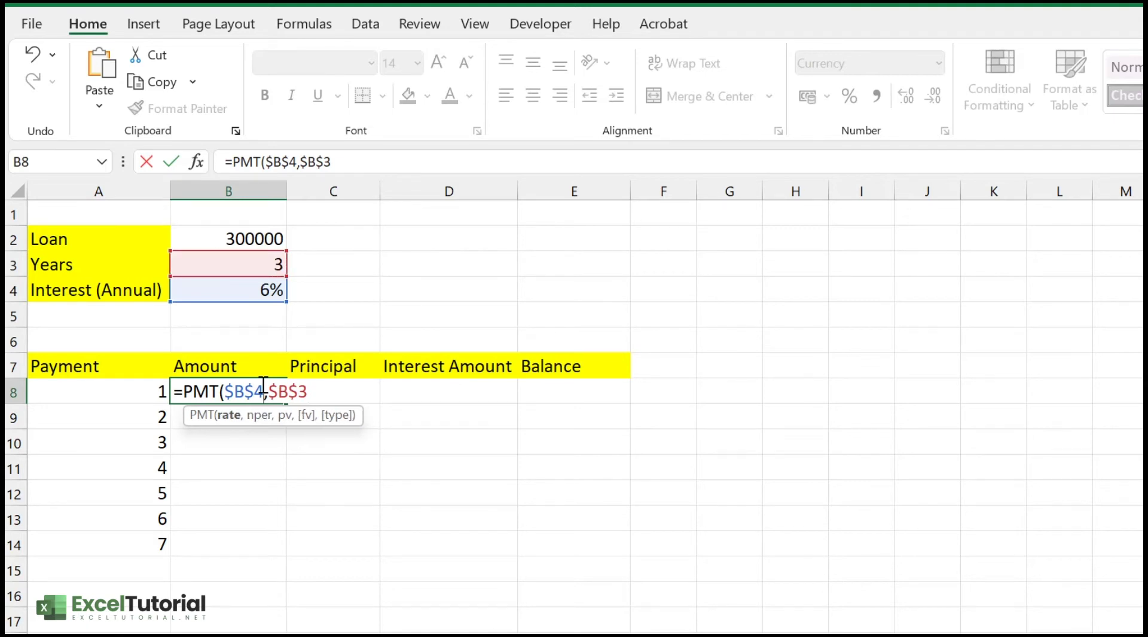
pyautogui.write('/12')
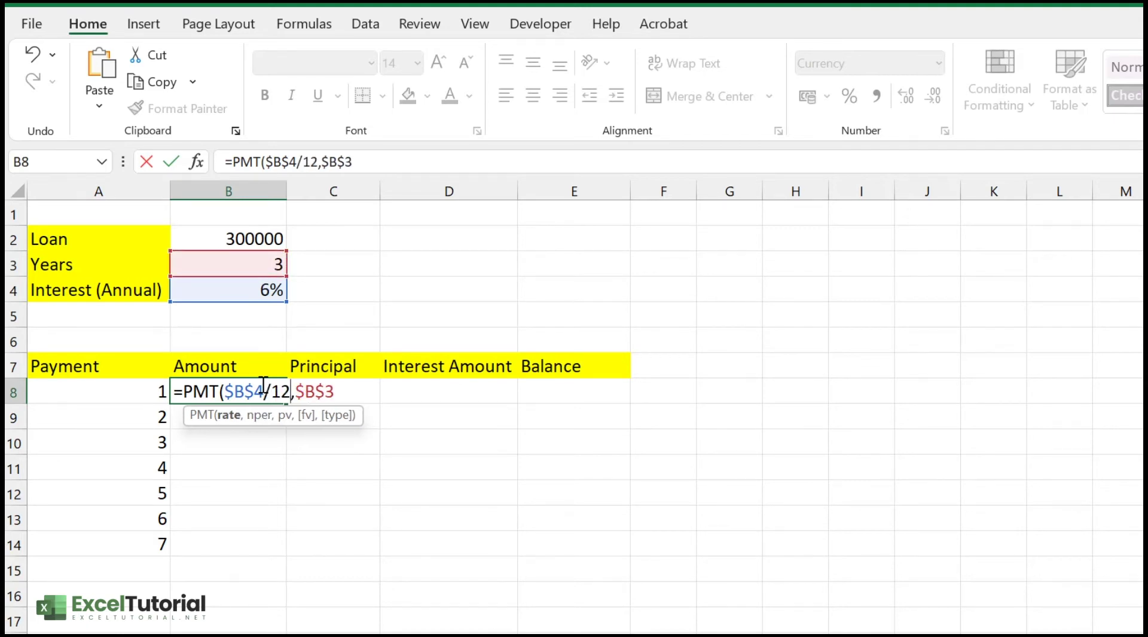
pyautogui.click(335, 392)
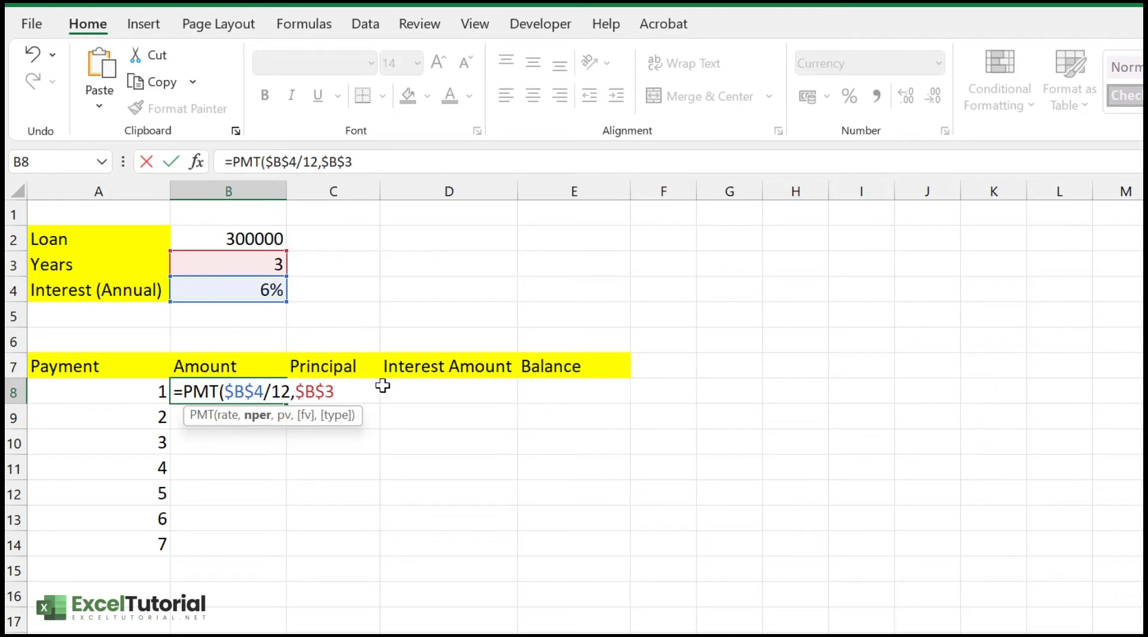
pyautogui.write('*12,')
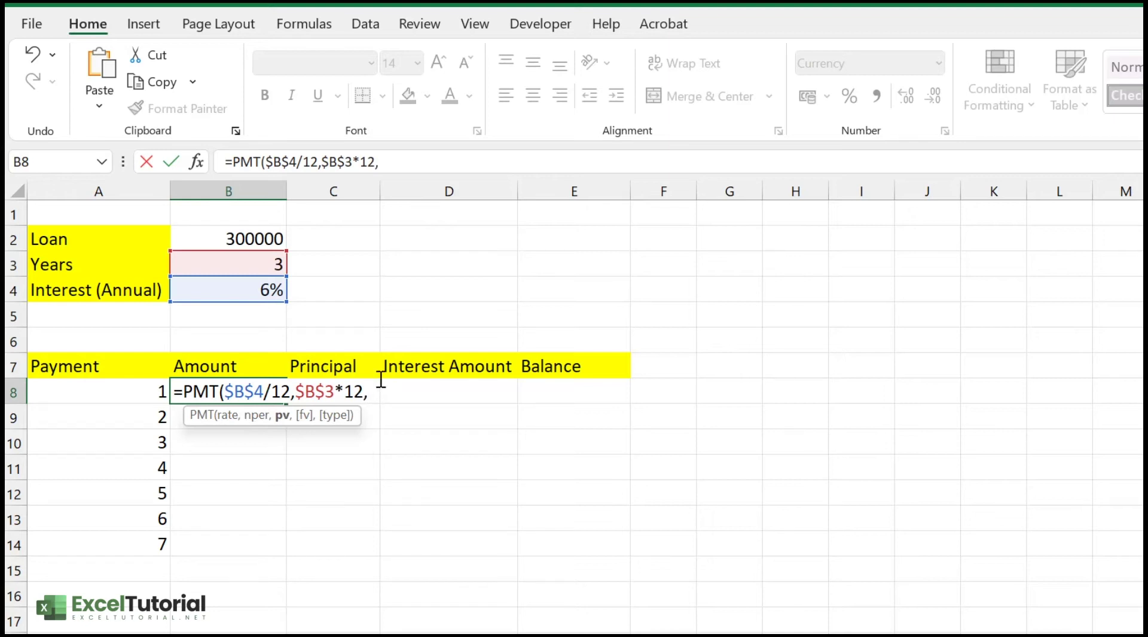
pyautogui.click(245, 236)
pyautogui.press('F4')
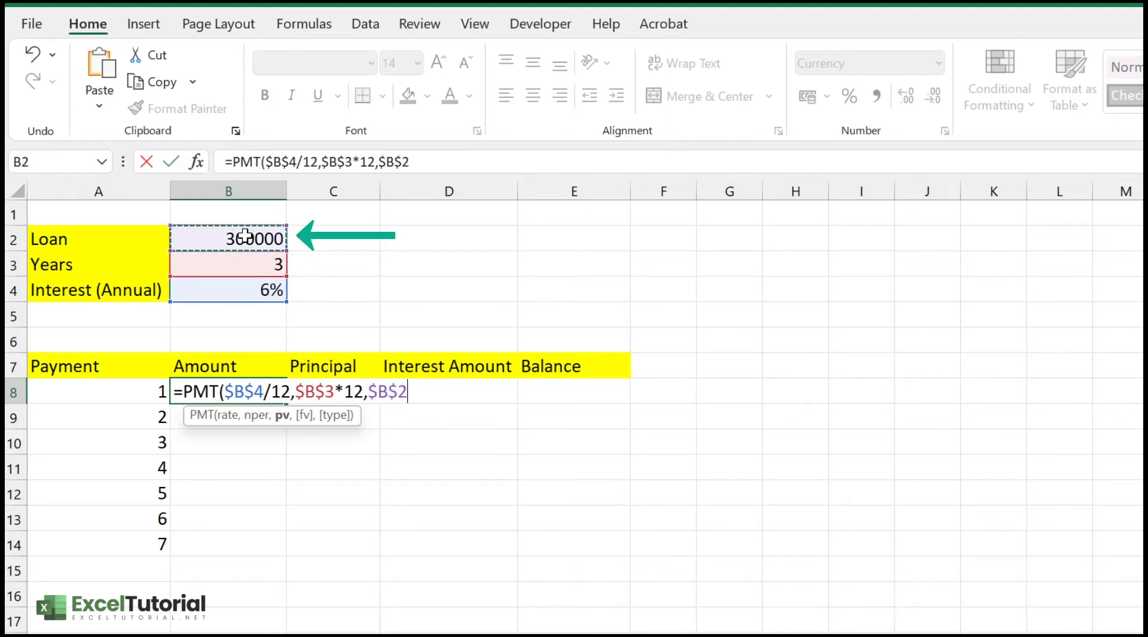
pyautogui.write(')')
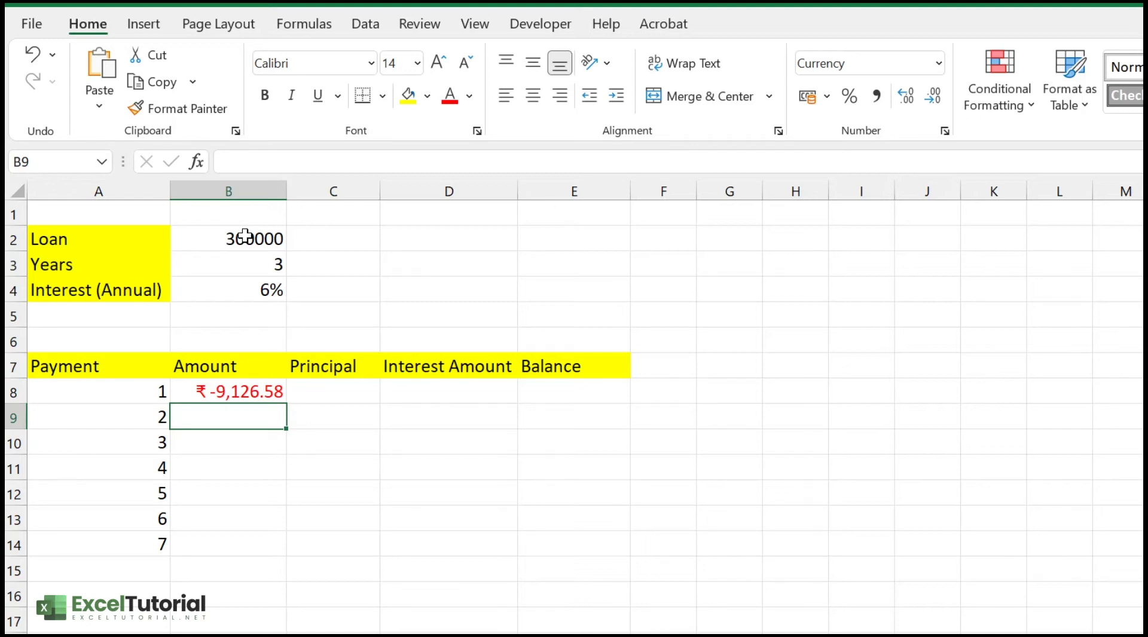
pyautogui.press('Up')
pyautogui.press('Right')
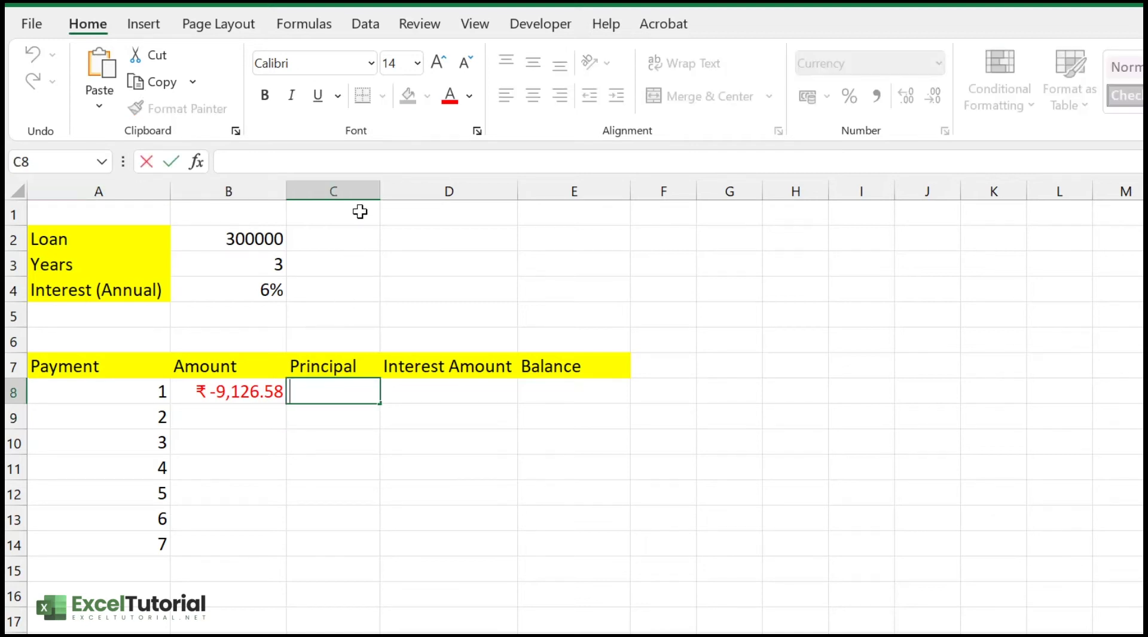
# Begin a PPMT formula in C8 with rate $B$4/12 and period A8.
pyautogui.click(374, 303)
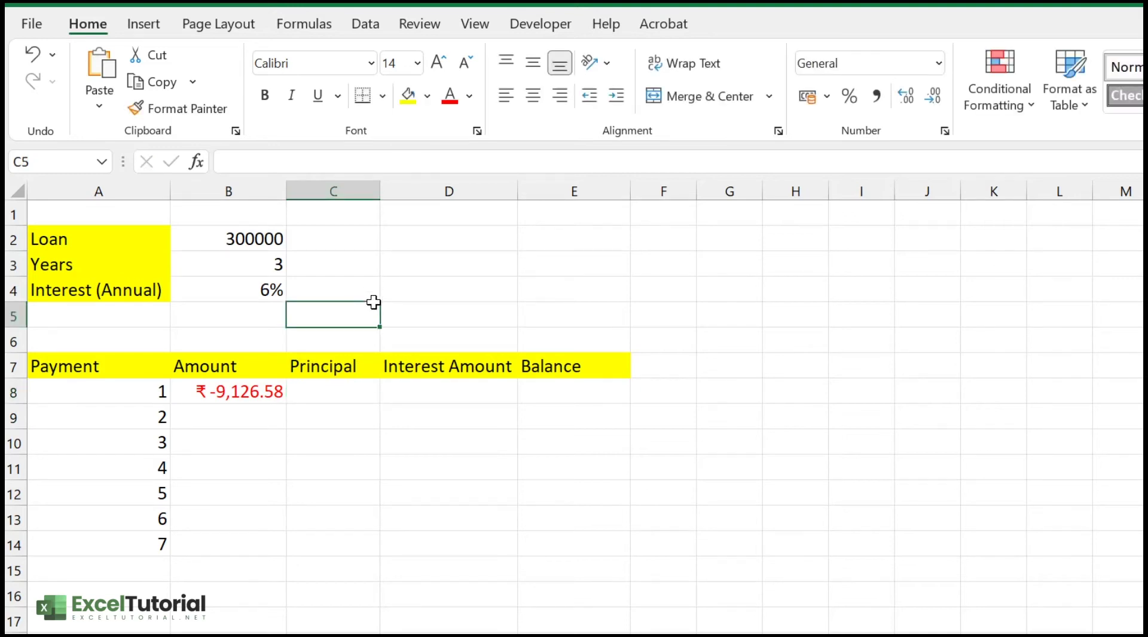
pyautogui.click(345, 395)
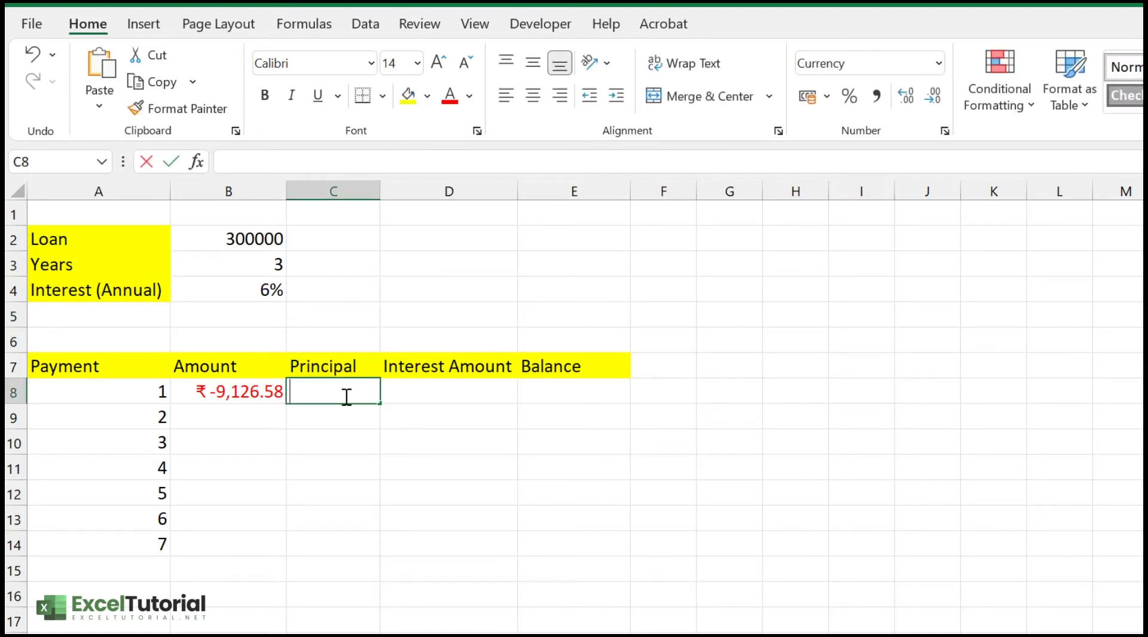
pyautogui.doubleClick(346, 397)
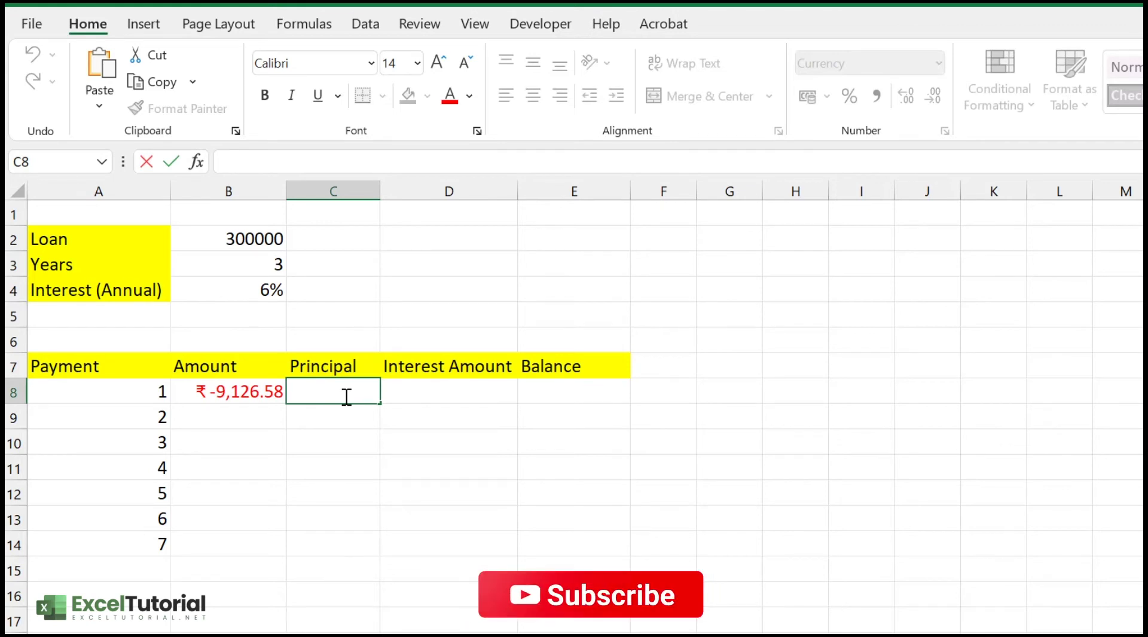
pyautogui.write('=PP')
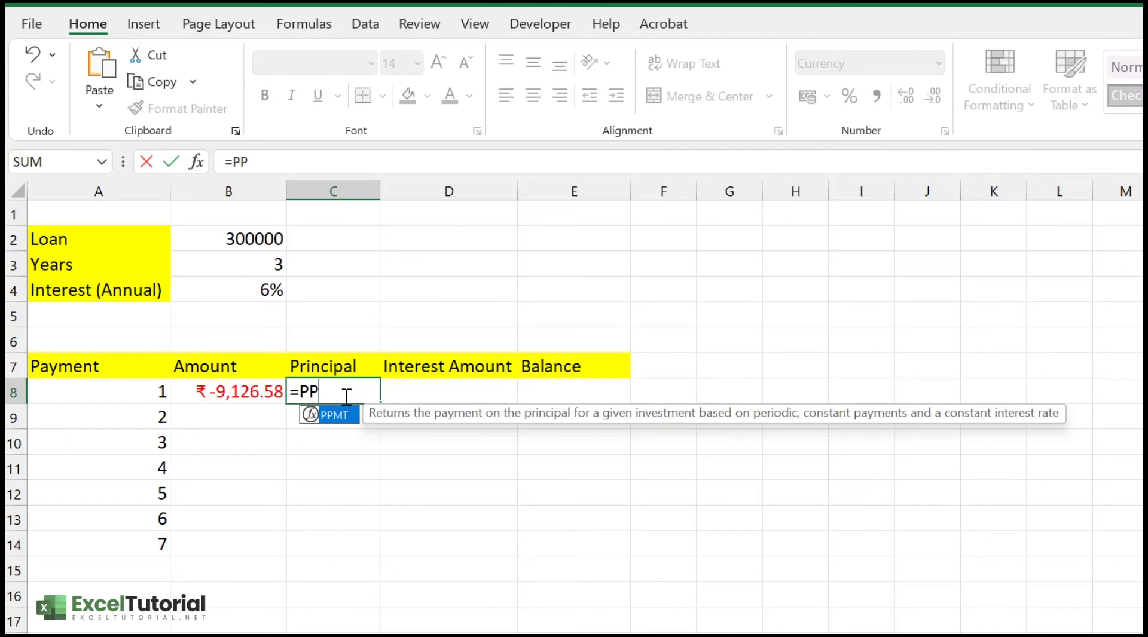
pyautogui.press('Tab')
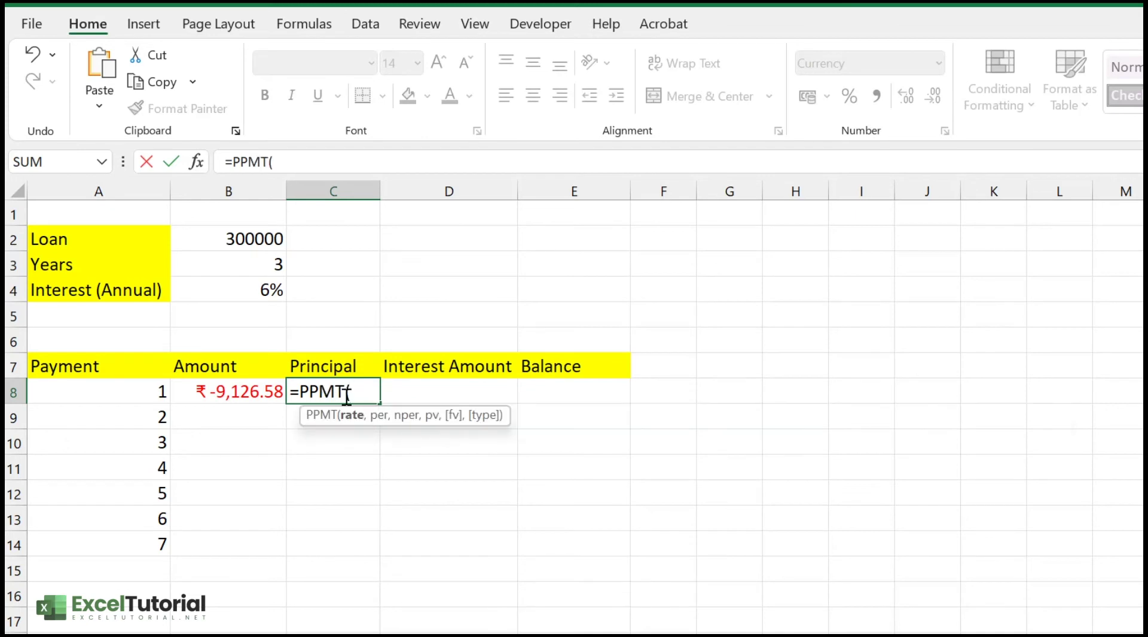
pyautogui.click(263, 290)
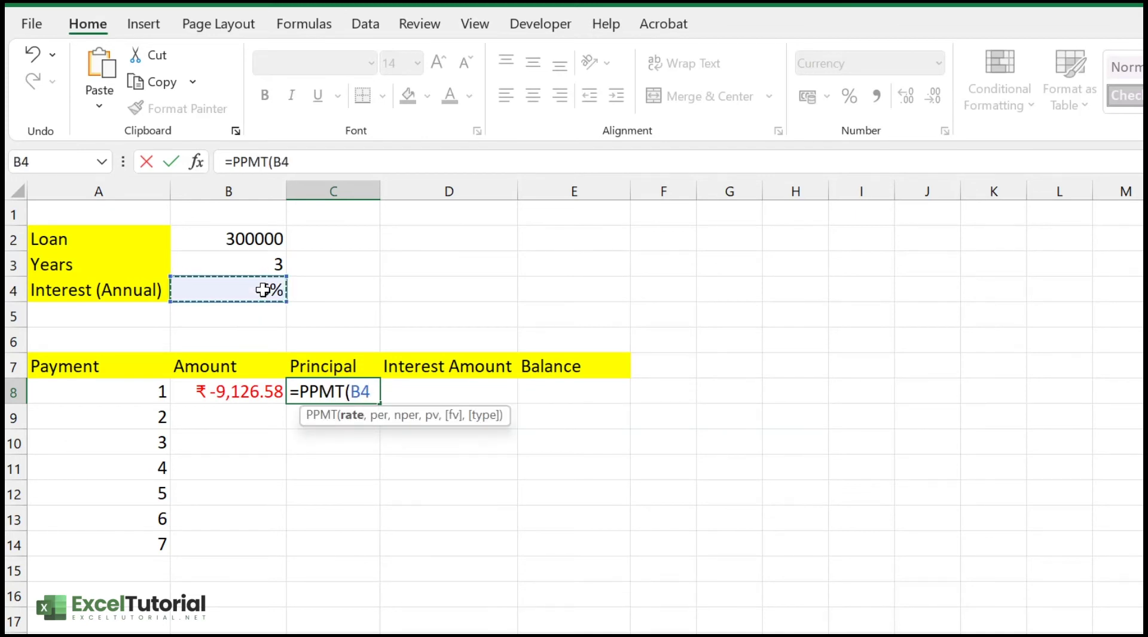
pyautogui.press('F4')
pyautogui.write('/12')
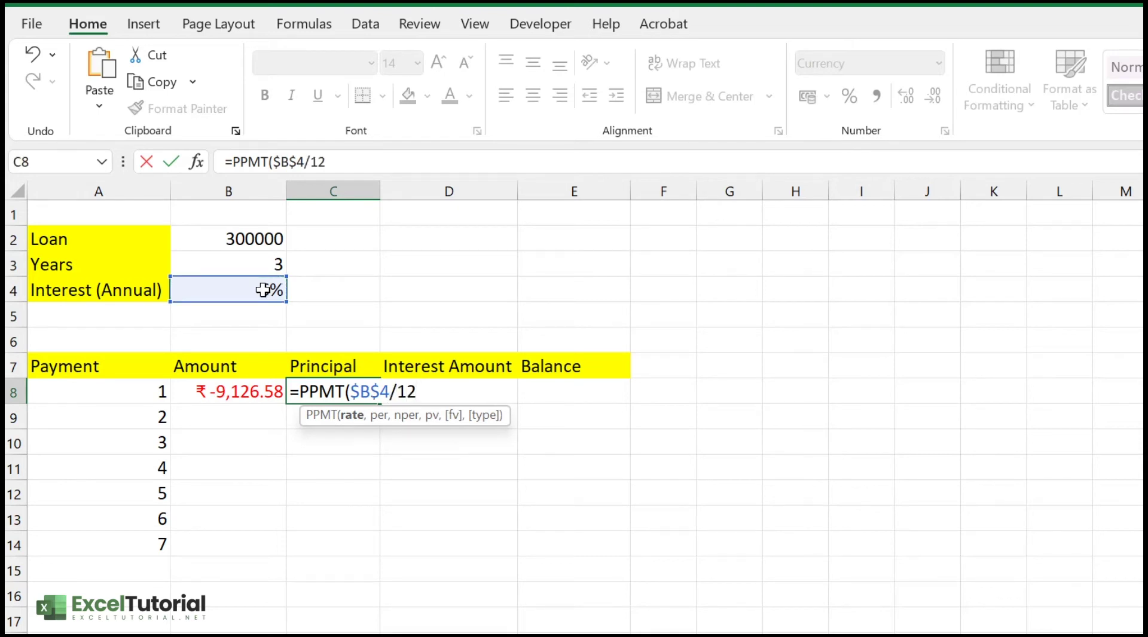
pyautogui.write(',')
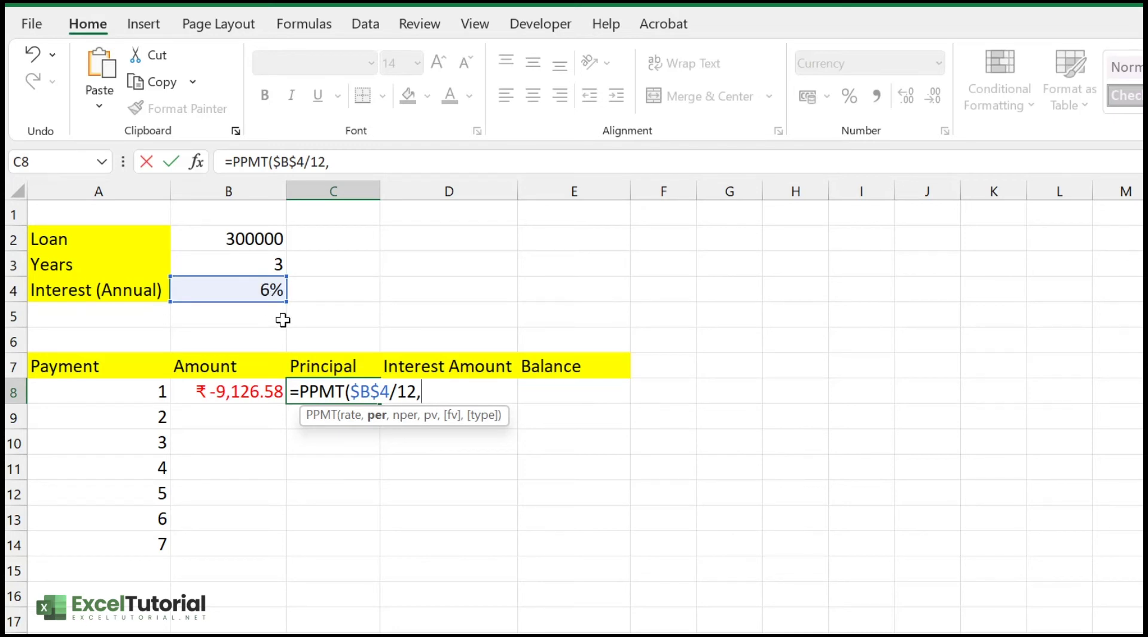
pyautogui.click(156, 393)
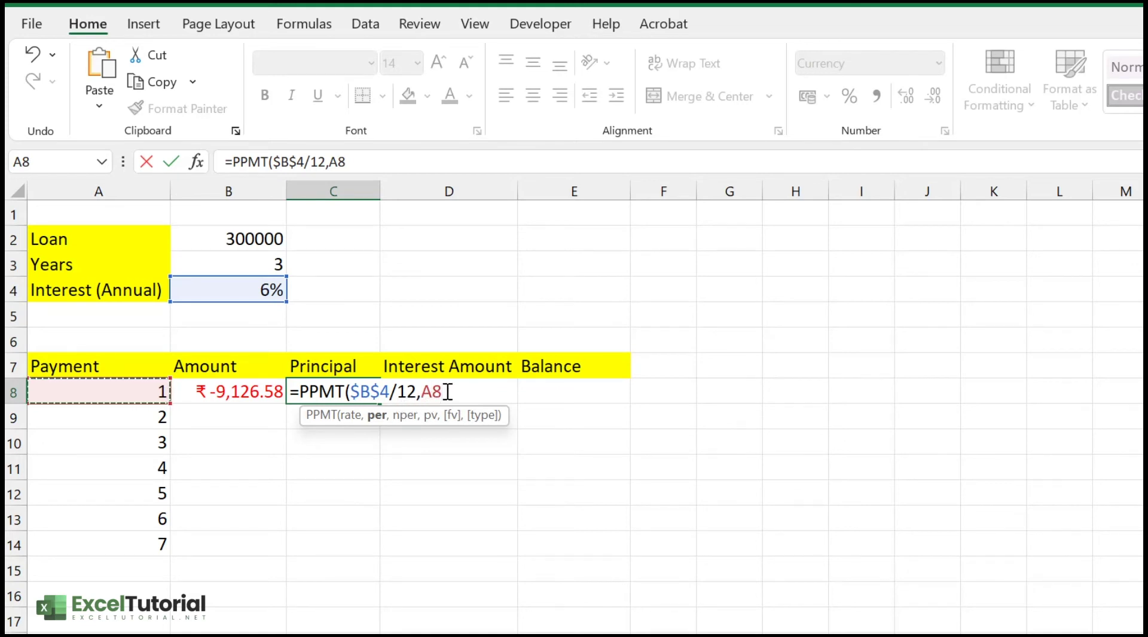
pyautogui.write(',')
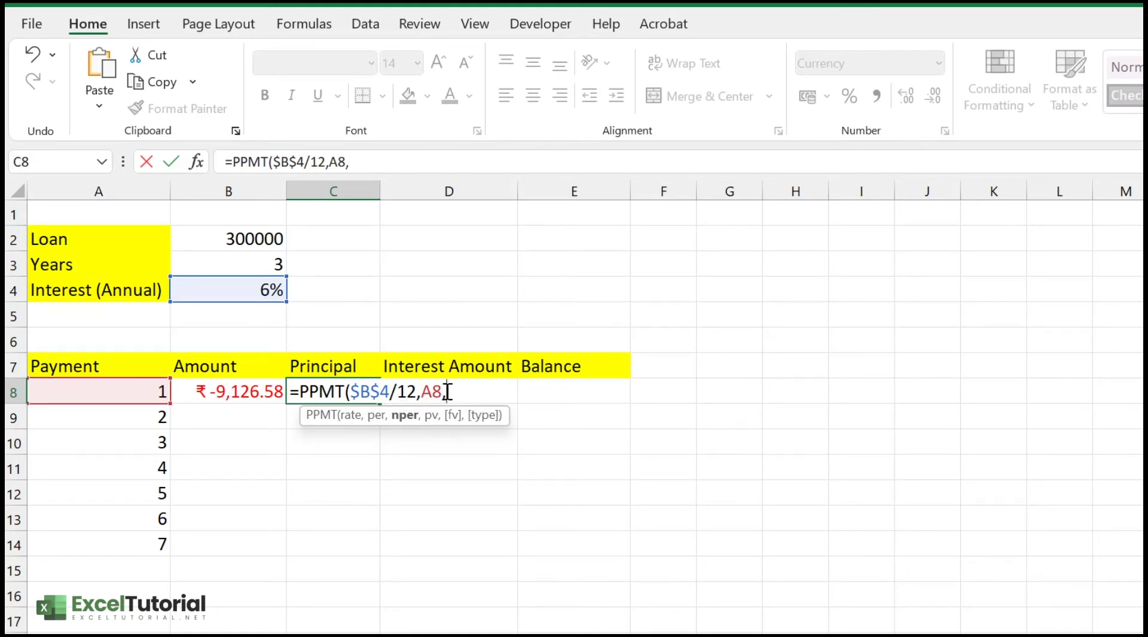
# Finish it as =PPMT($B$4/12,A8,$B$3*12,$B$2), giving principal ₹ -7,626.58.
pyautogui.click(255, 264)
pyautogui.press('F4')
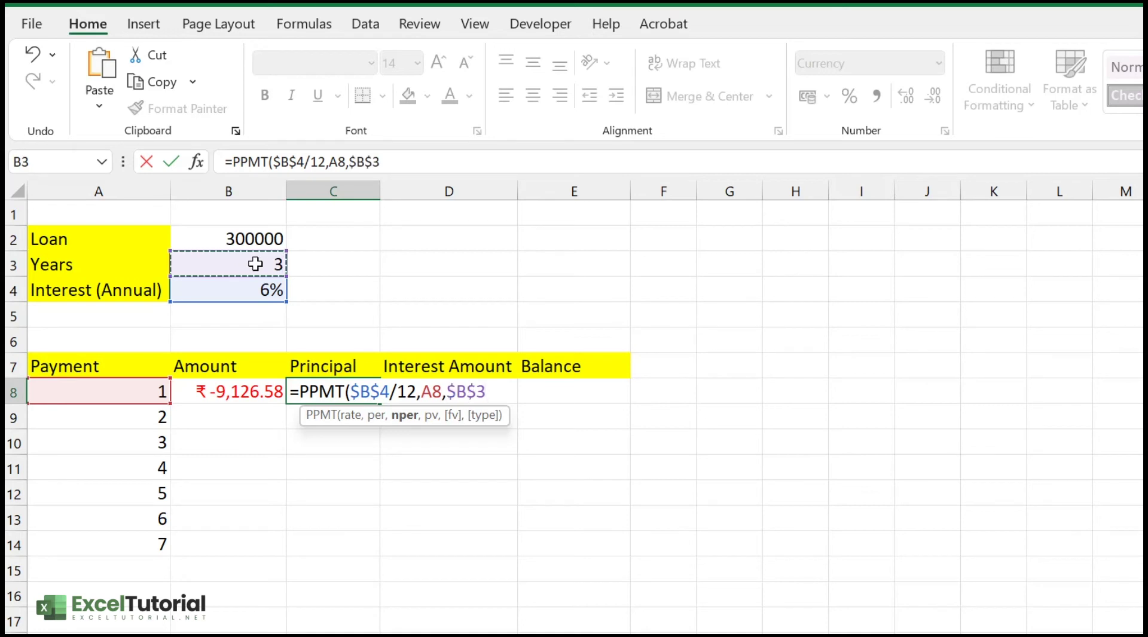
pyautogui.write('*12')
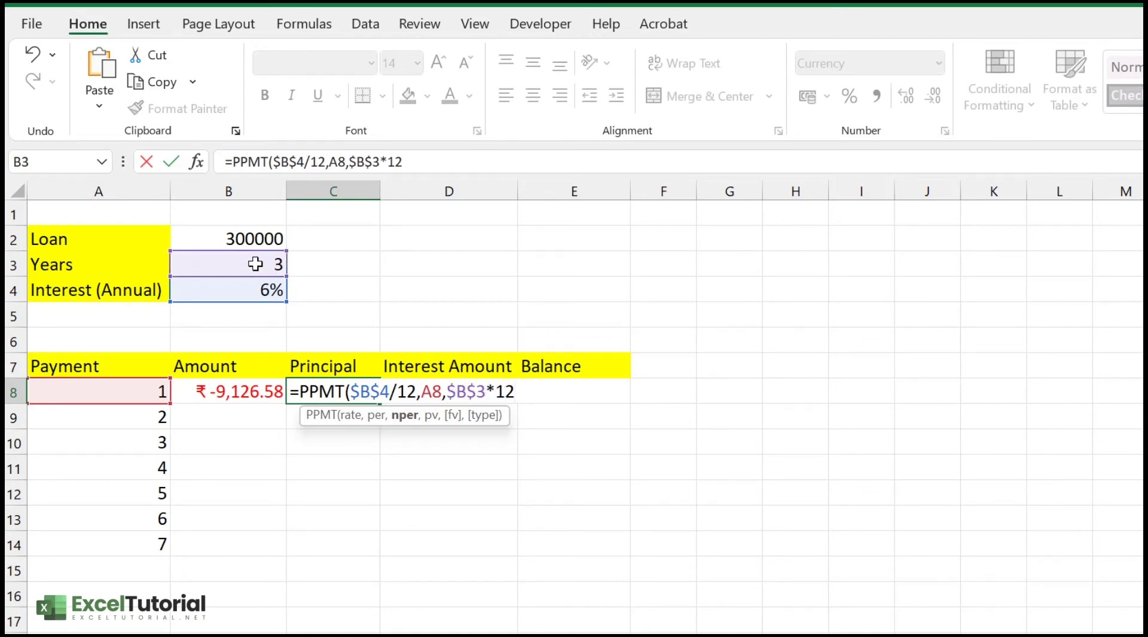
pyautogui.write(',')
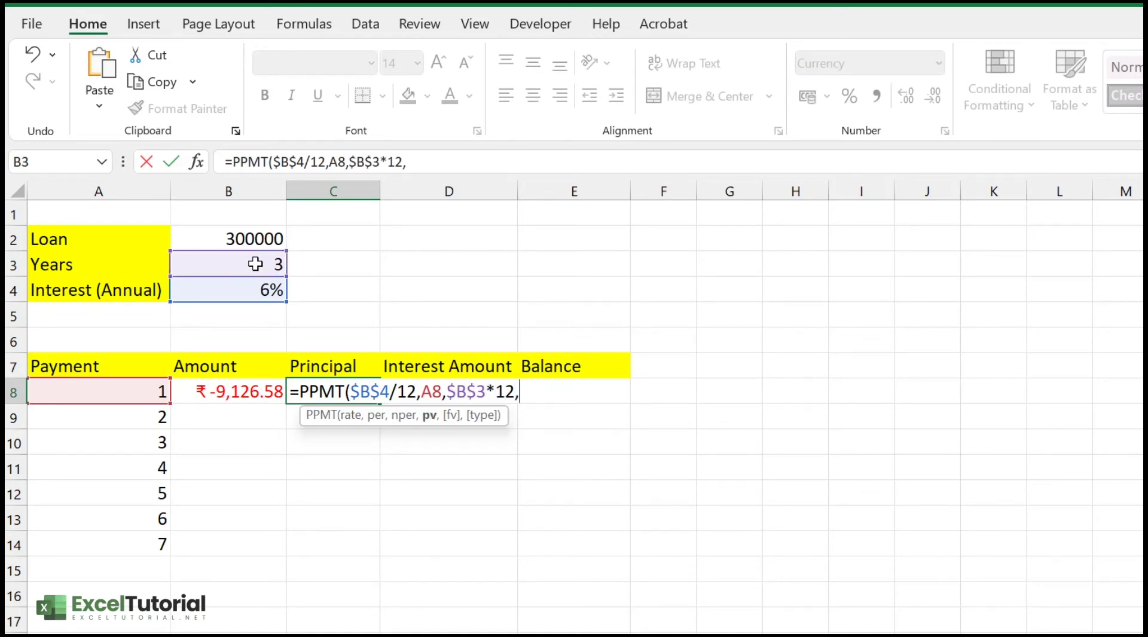
pyautogui.click(254, 239)
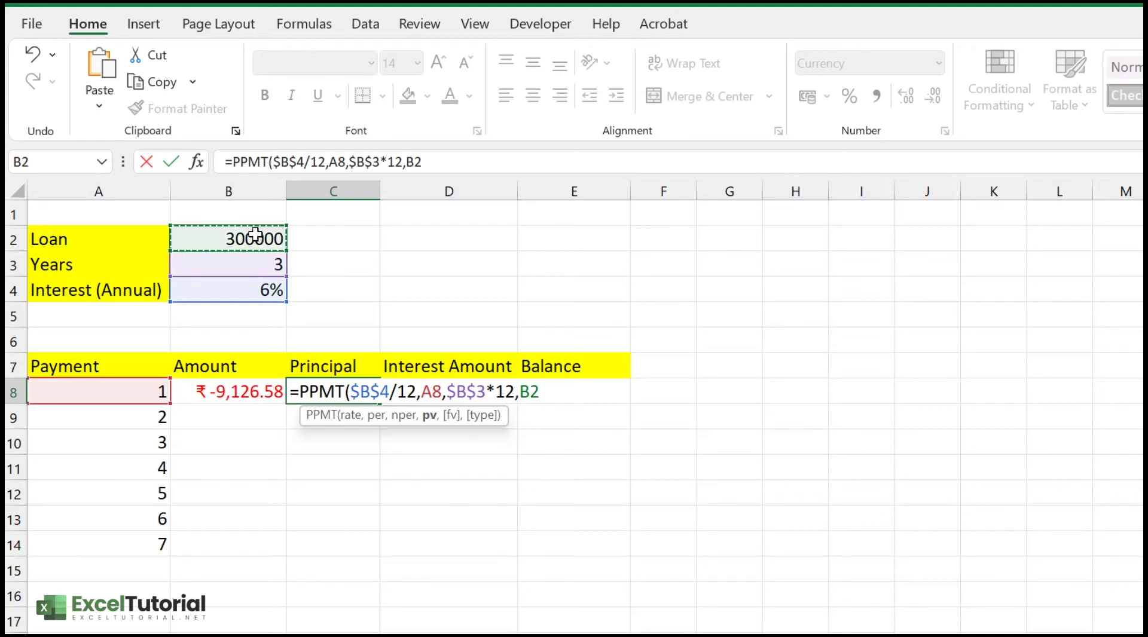
pyautogui.write(')')
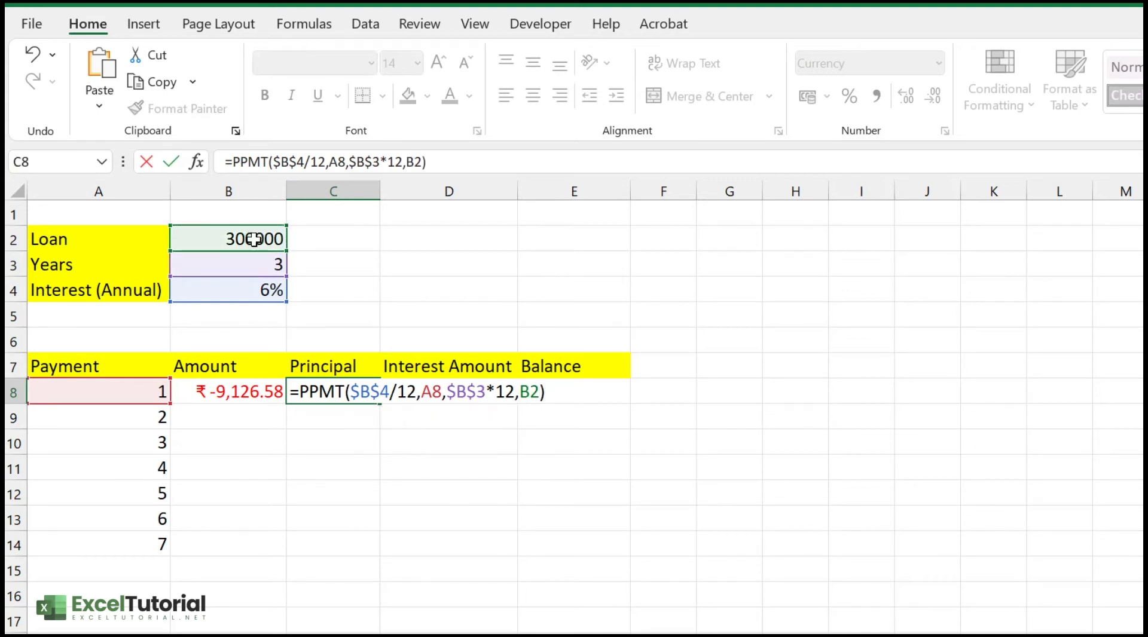
pyautogui.press('BackSpace')
pyautogui.press('BackSpace')
pyautogui.press('BackSpace')
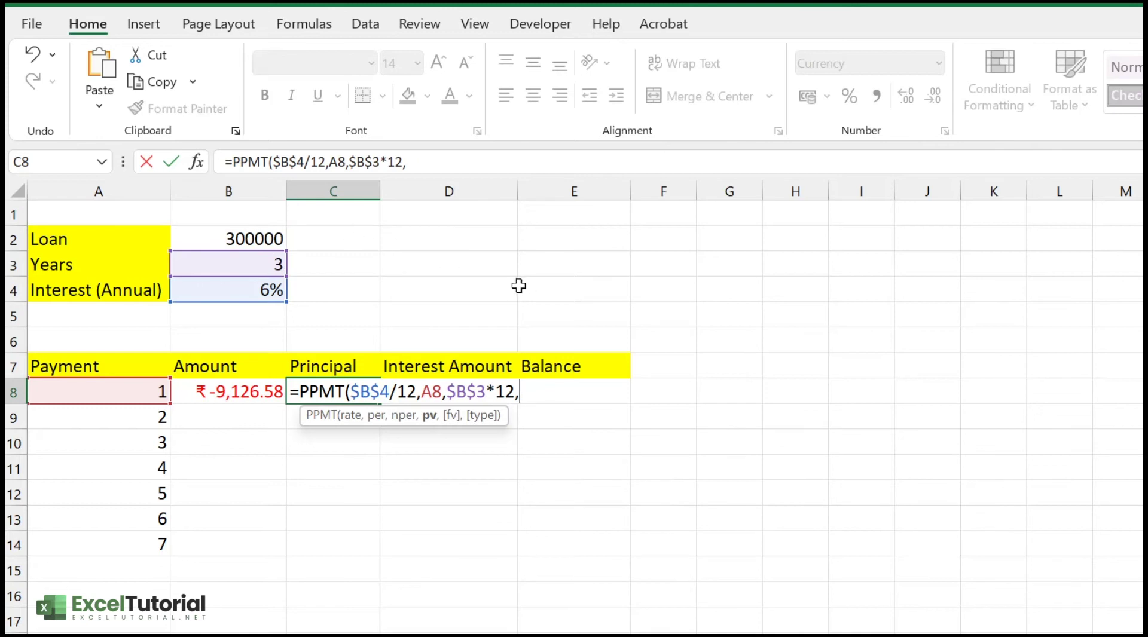
pyautogui.click(258, 238)
pyautogui.press('F4')
pyautogui.write(')')
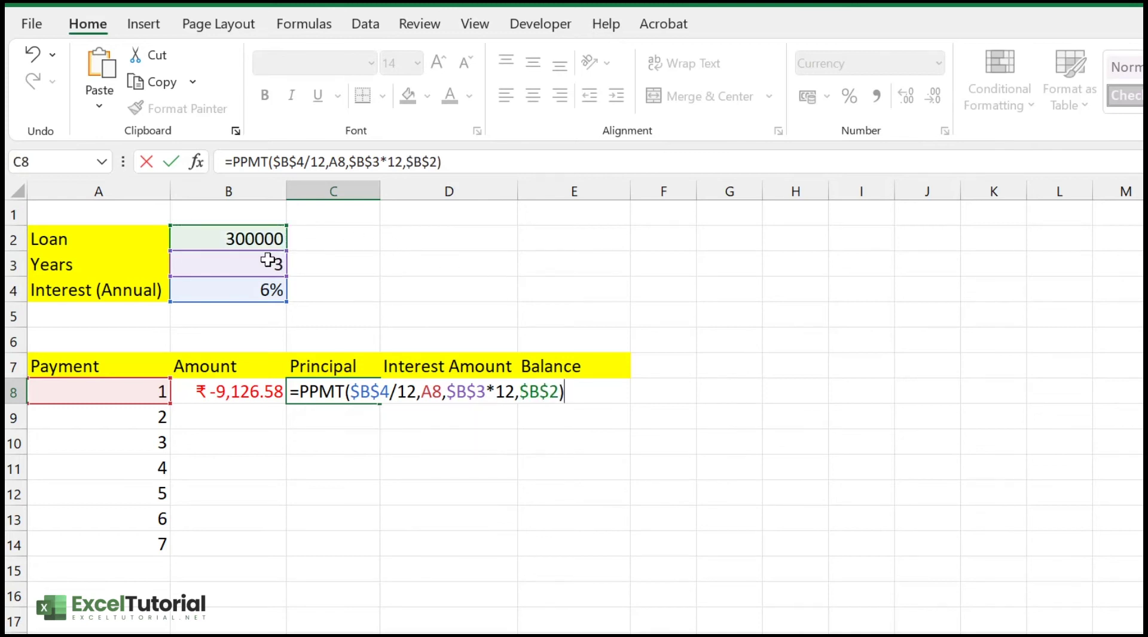
pyautogui.press('Return')
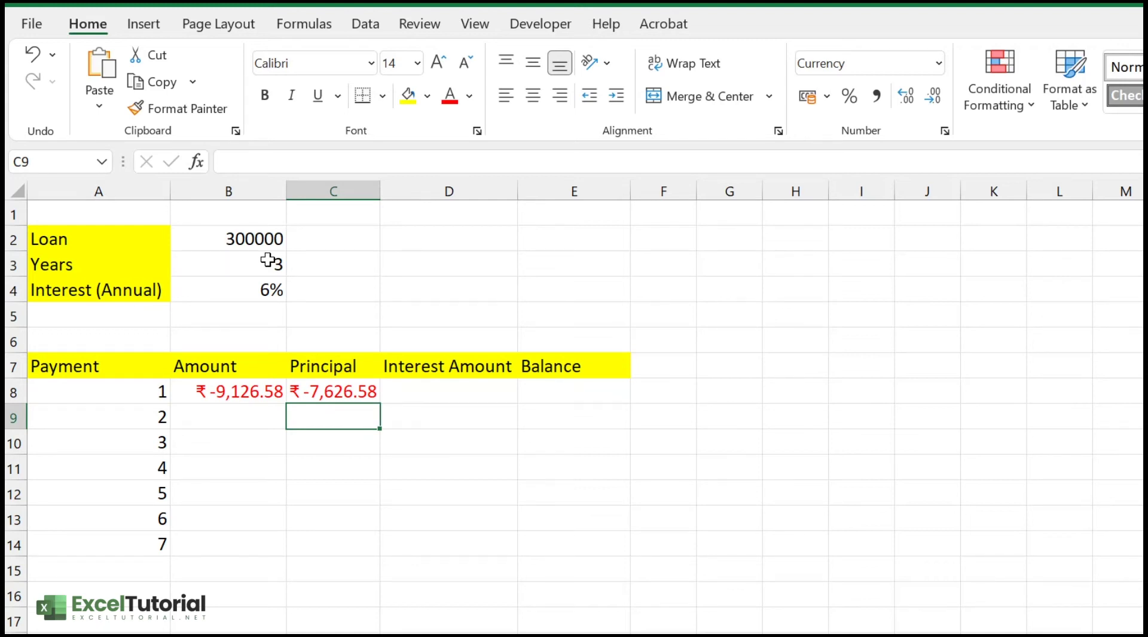
pyautogui.click(335, 390)
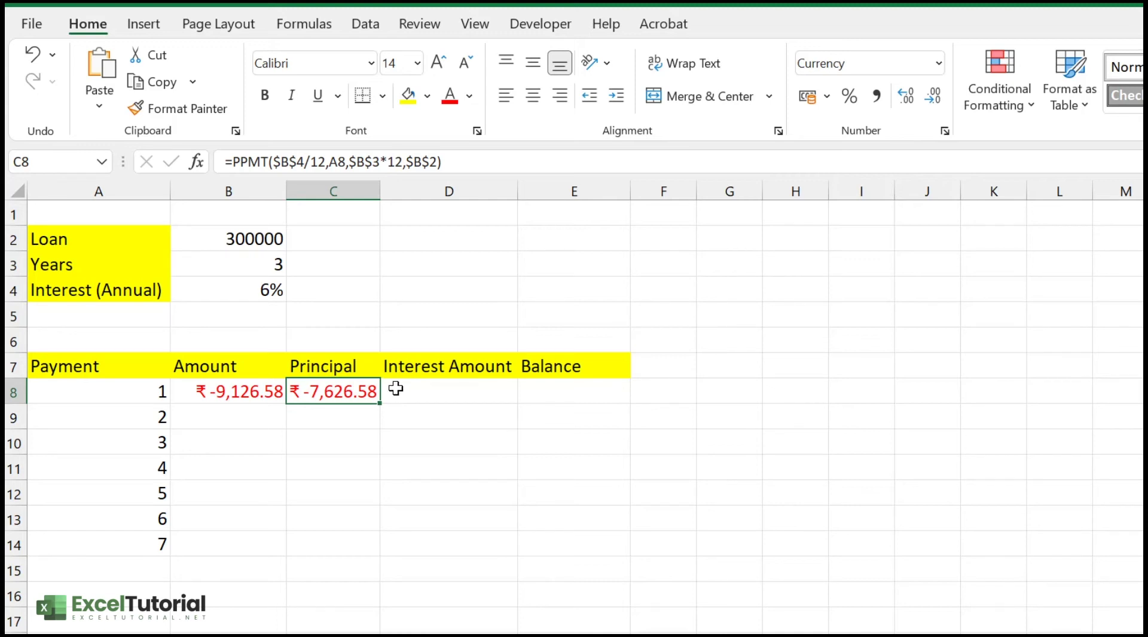
pyautogui.doubleClick(427, 392)
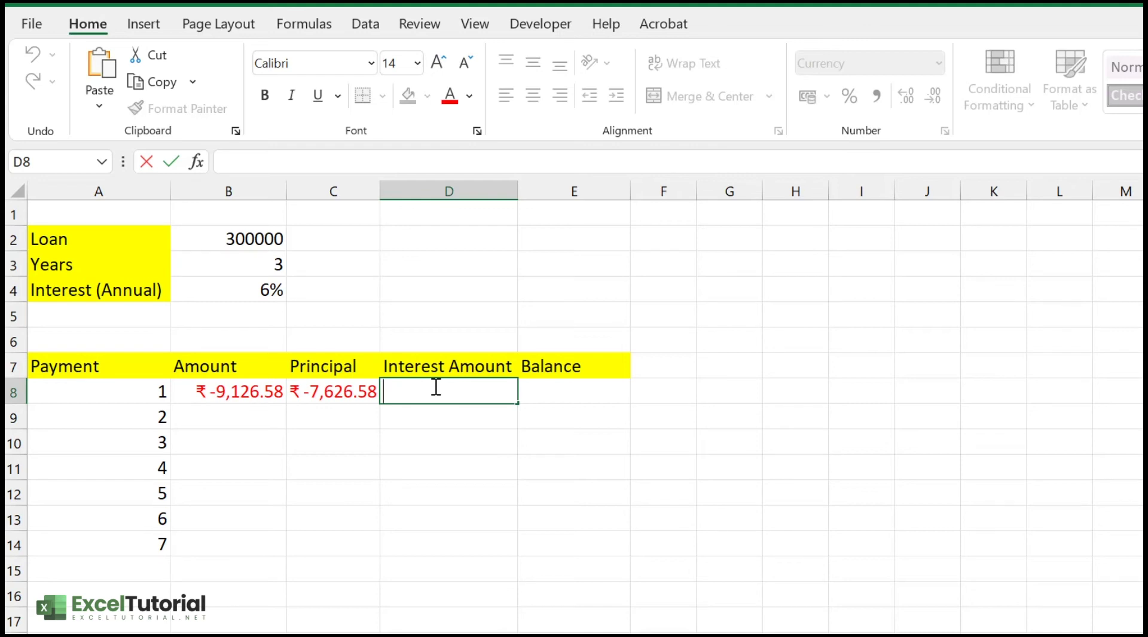
# Begin an IPMT formula in D8 with rate $B$4/12 and period A8.
pyautogui.write('=')
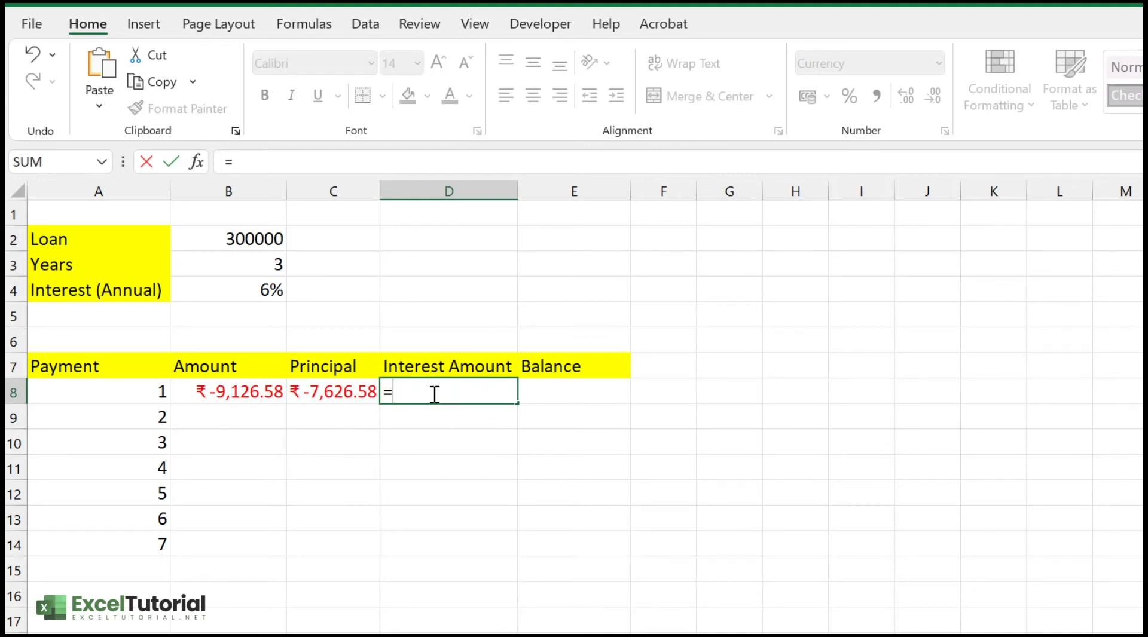
pyautogui.write('IP')
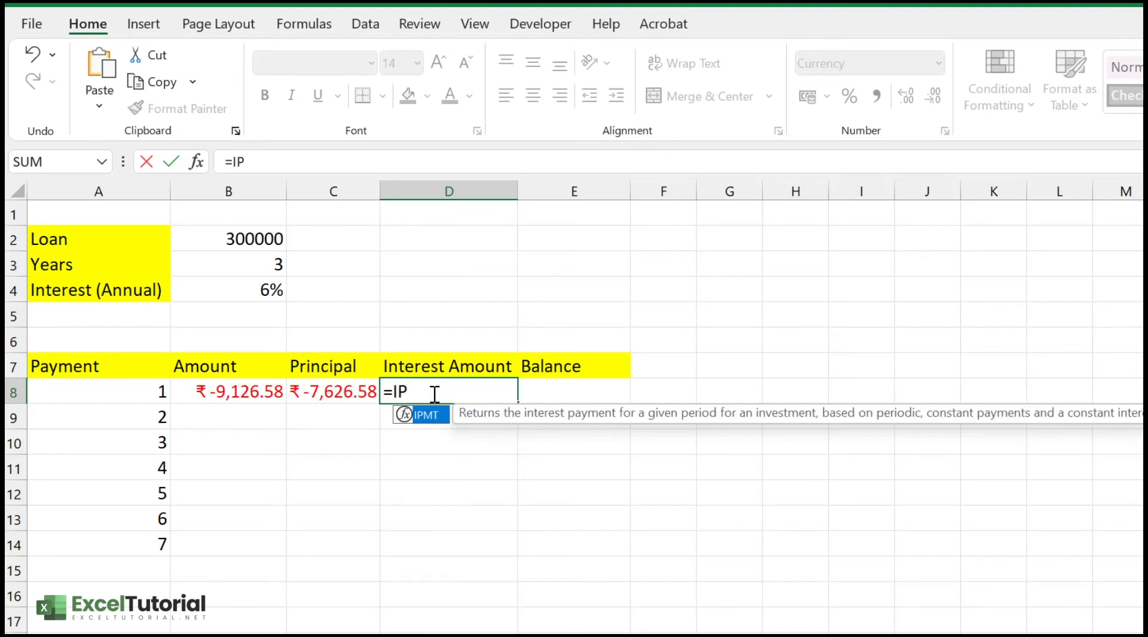
pyautogui.press('Tab')
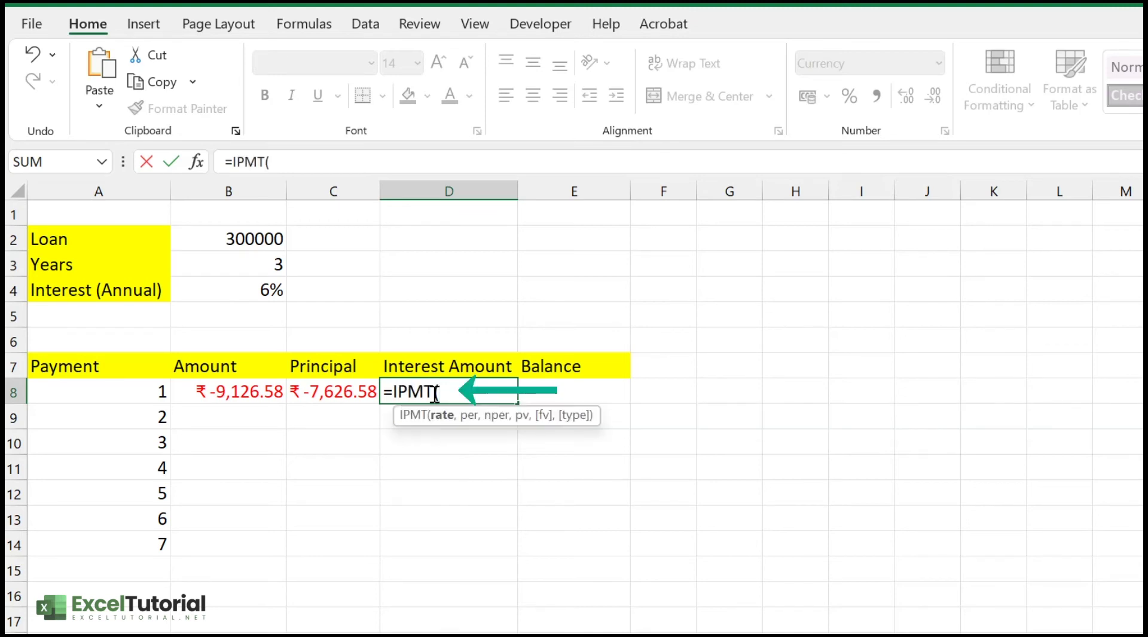
pyautogui.click(256, 288)
pyautogui.press('F4')
pyautogui.write('/12,')
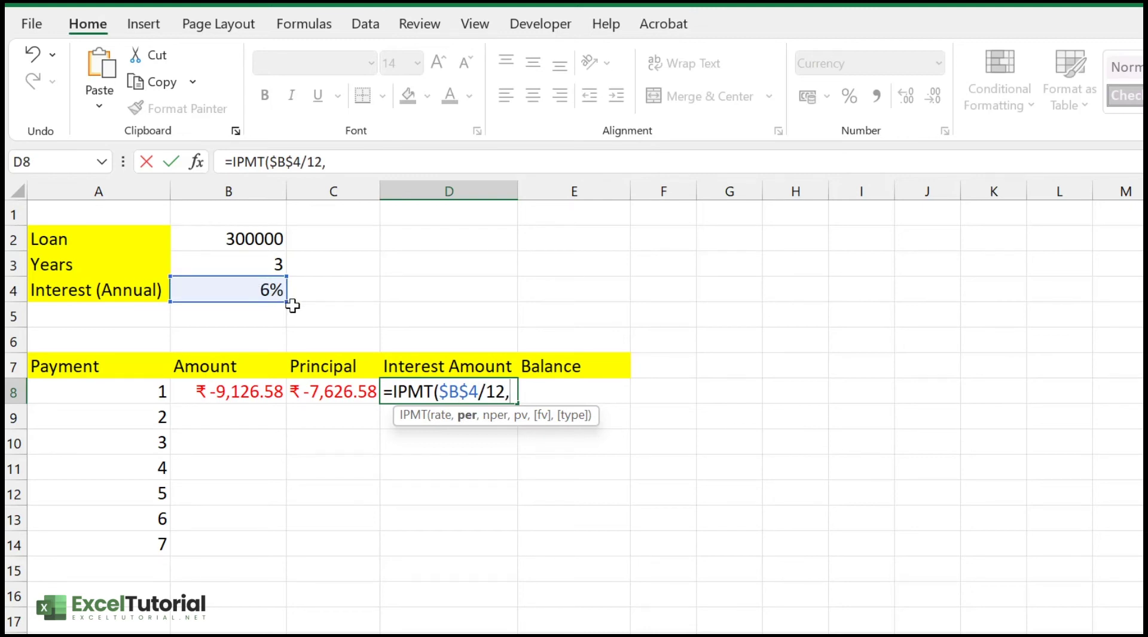
pyautogui.click(139, 394)
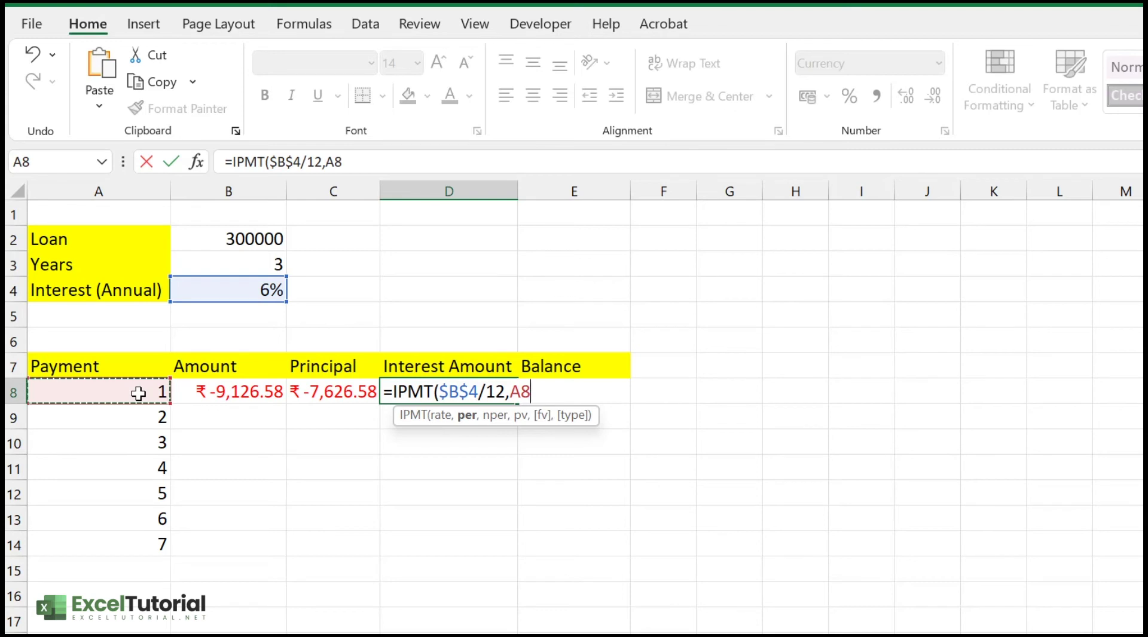
pyautogui.write(',')
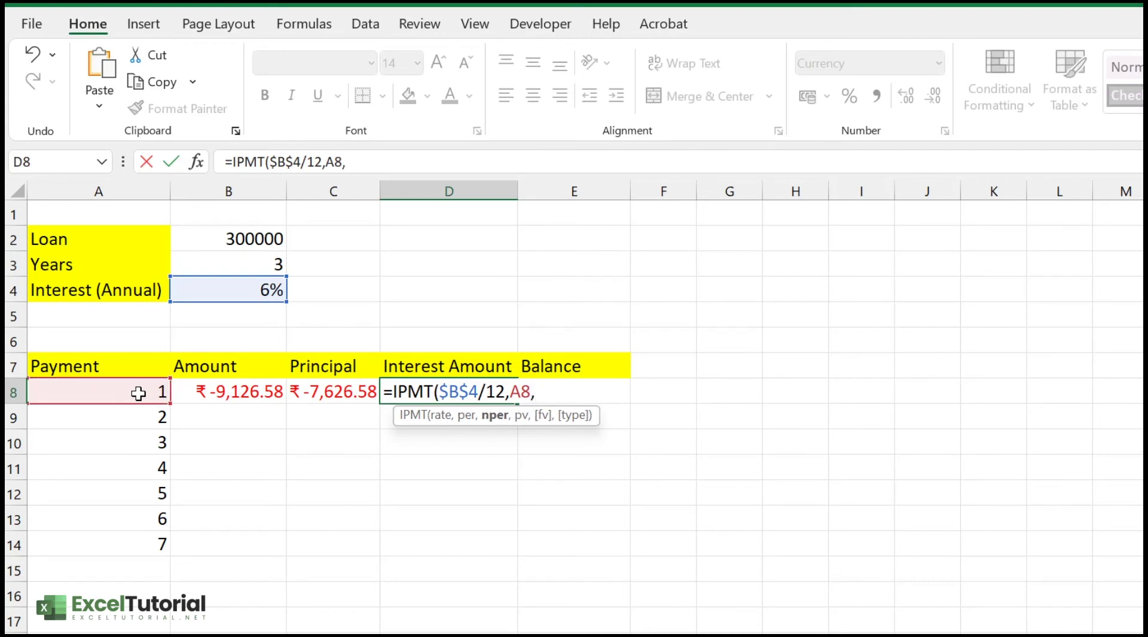
# Complete it as =IPMT($B$4/12,A8,$B$3*12,$B$2), giving interest ₹ -1,500.00.
pyautogui.click(270, 265)
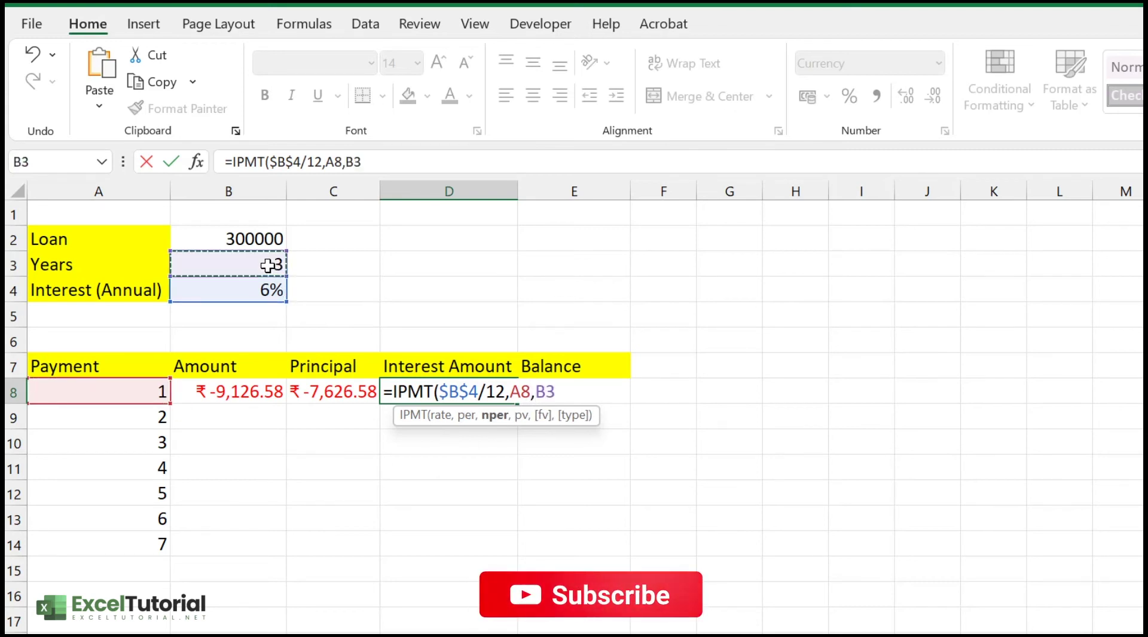
pyautogui.press('F4')
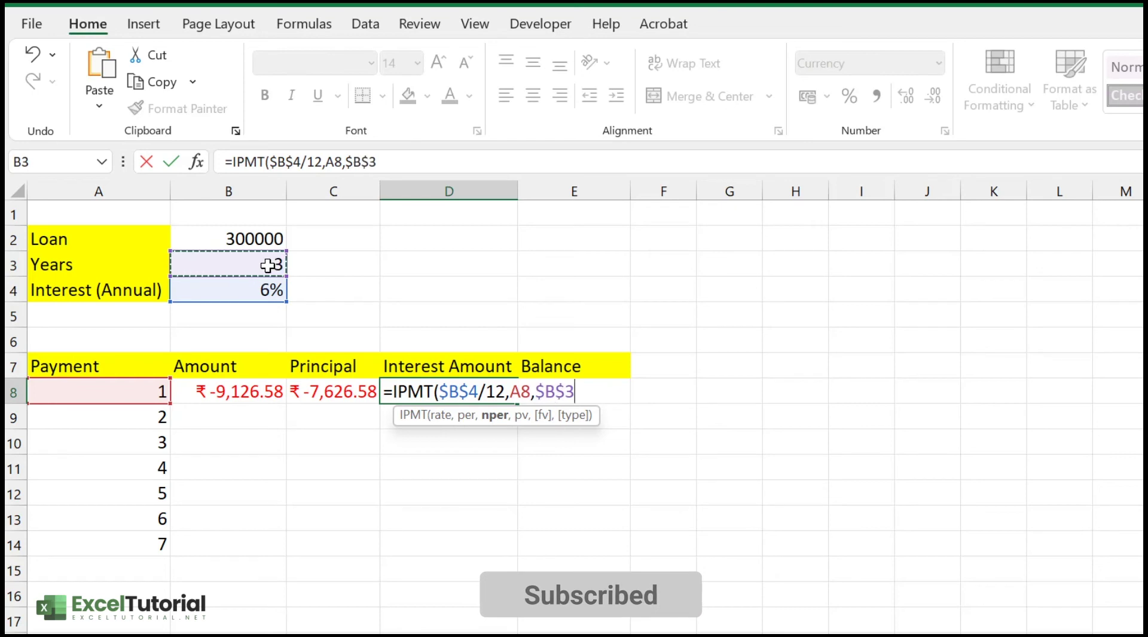
pyautogui.write('*12')
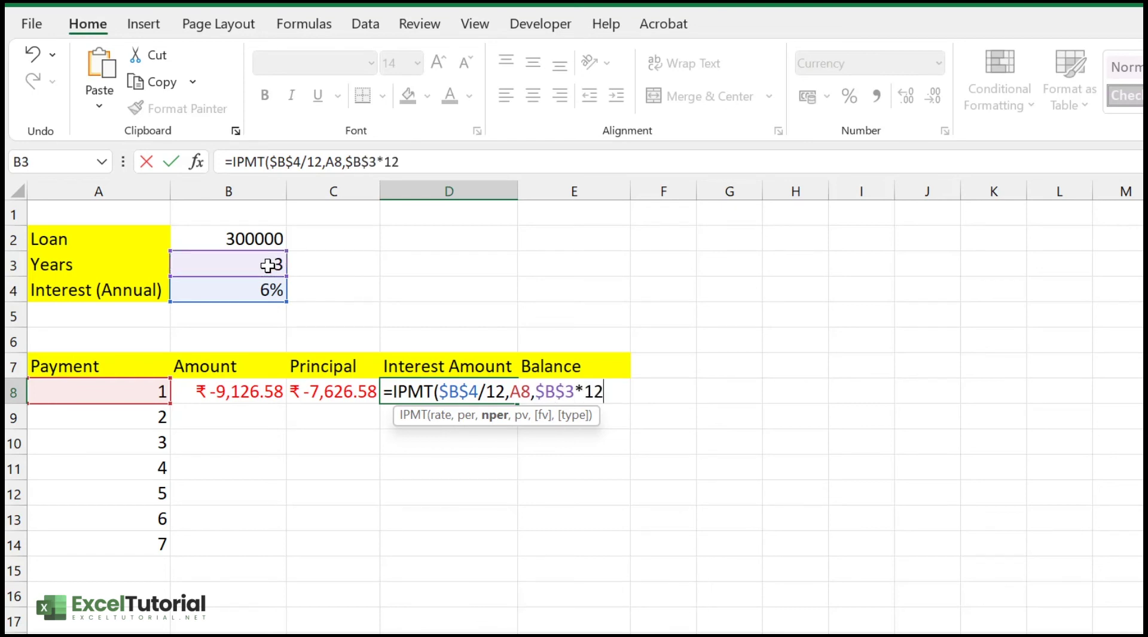
pyautogui.write(',')
pyautogui.click(229, 237)
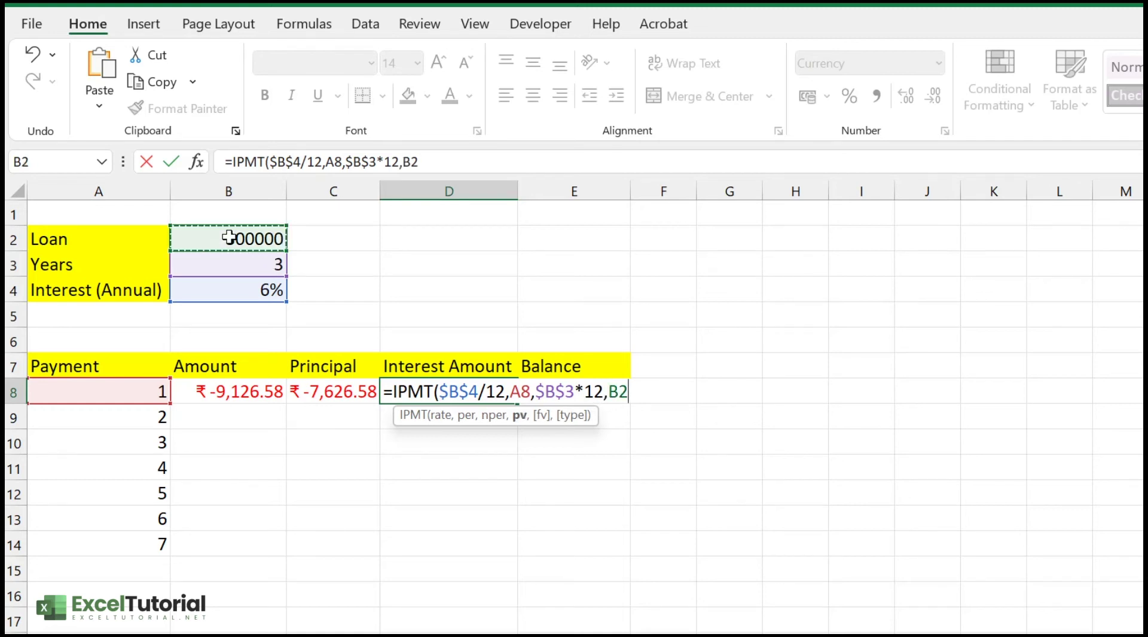
pyautogui.press('F4')
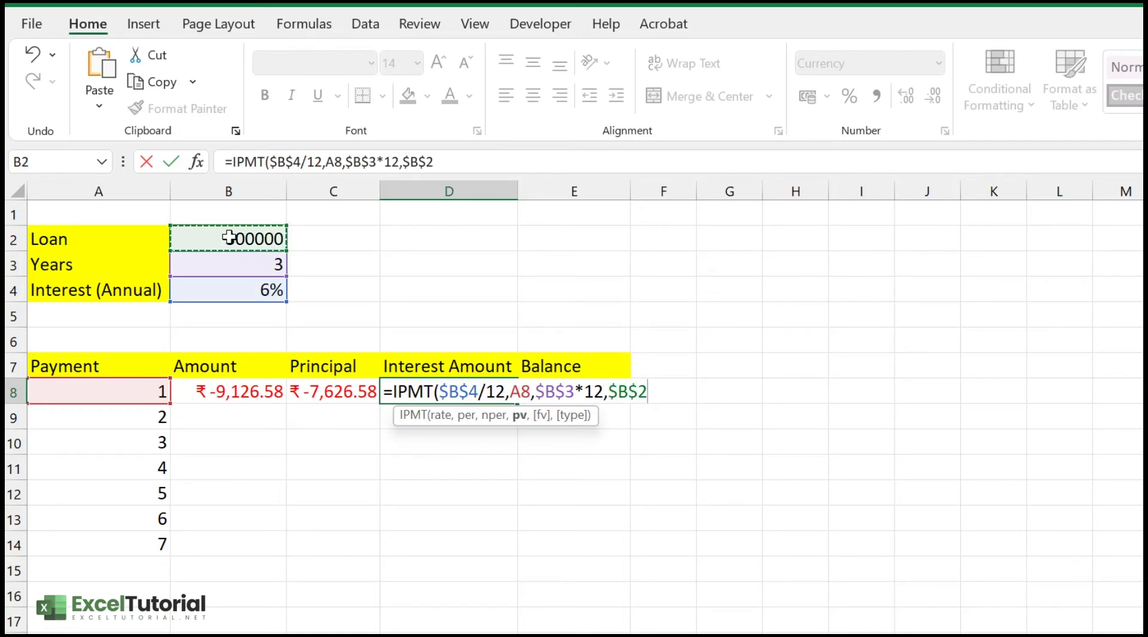
pyautogui.write(')')
pyautogui.press('Return')
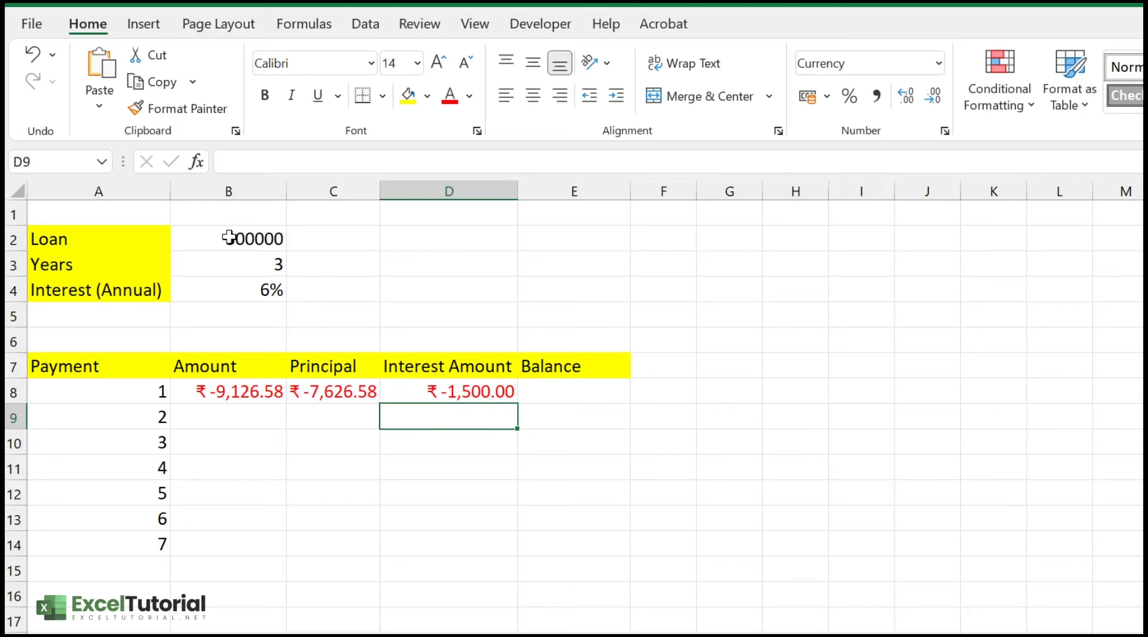
pyautogui.click(567, 396)
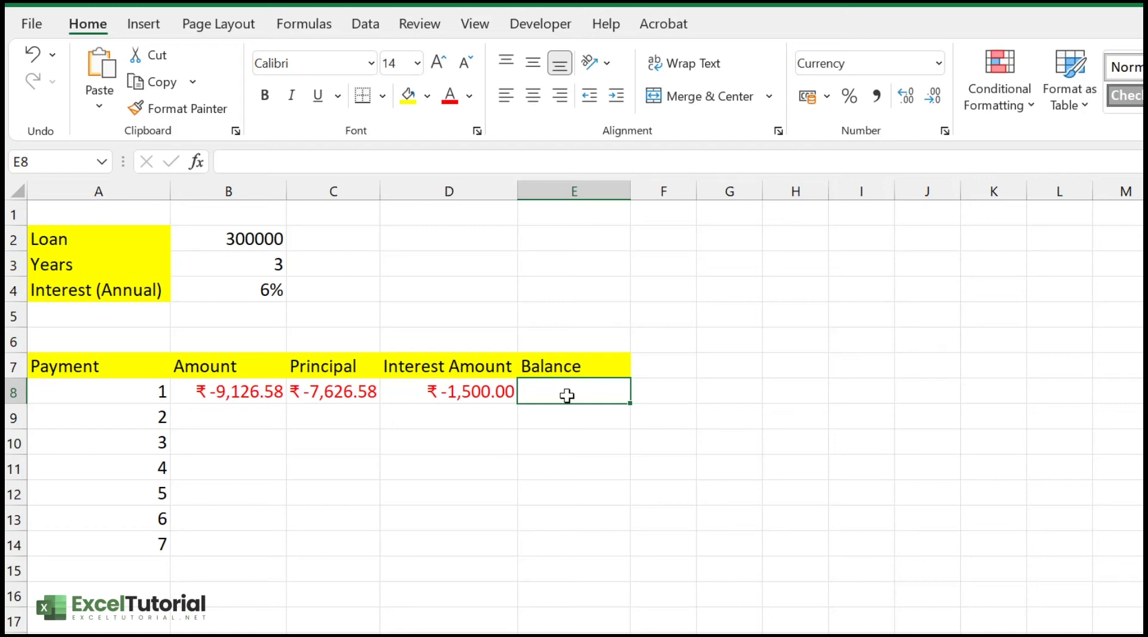
pyautogui.click(272, 240)
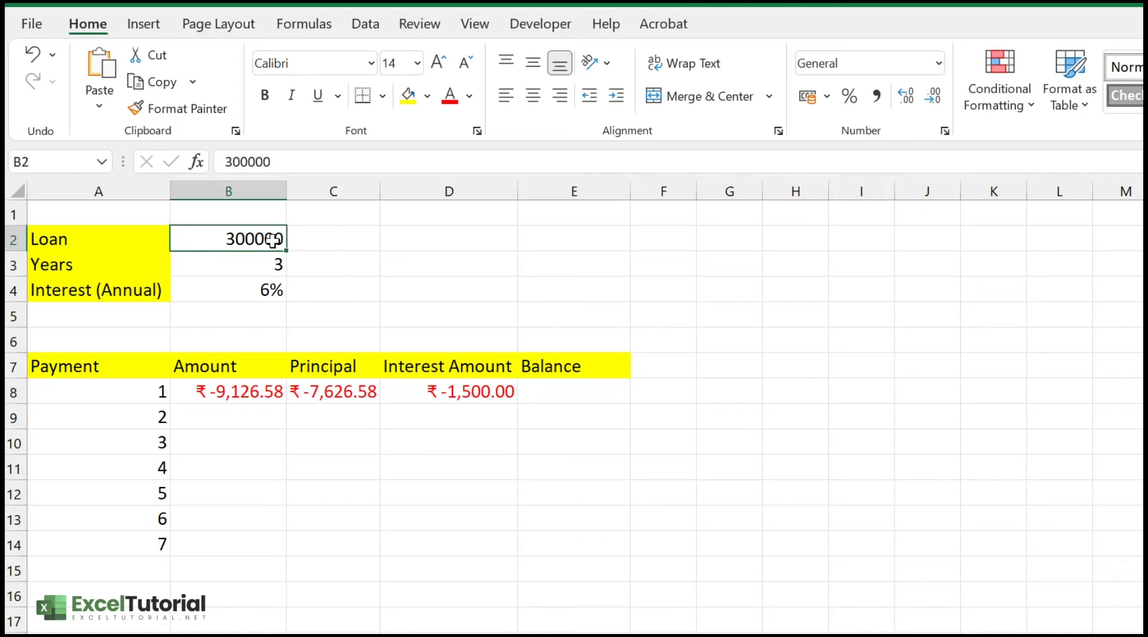
pyautogui.click(342, 402)
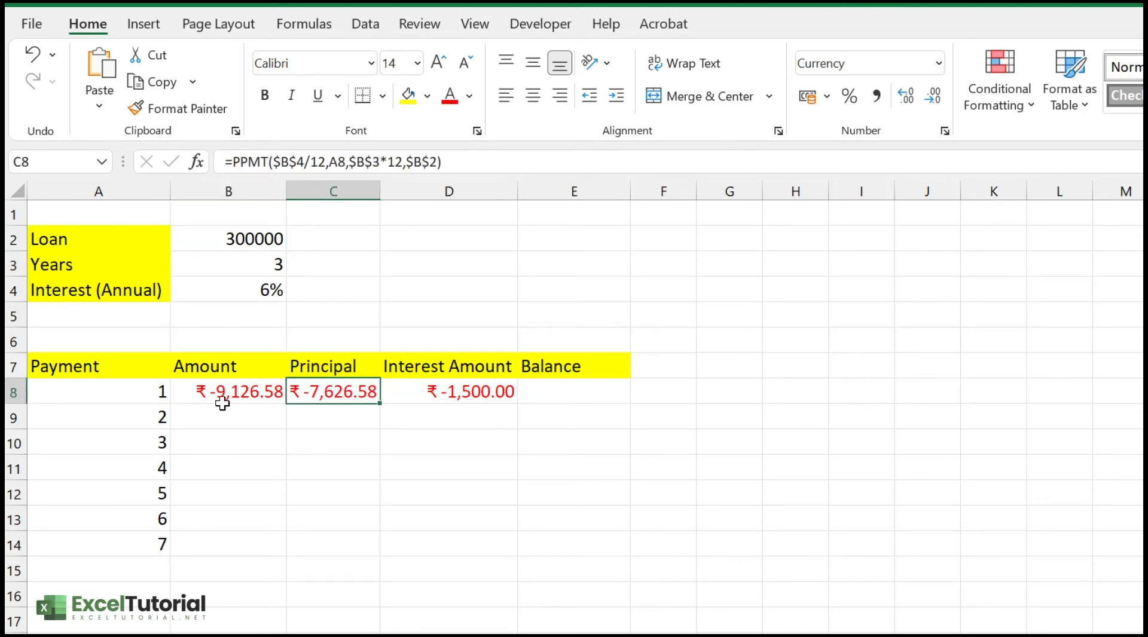
pyautogui.click(428, 389)
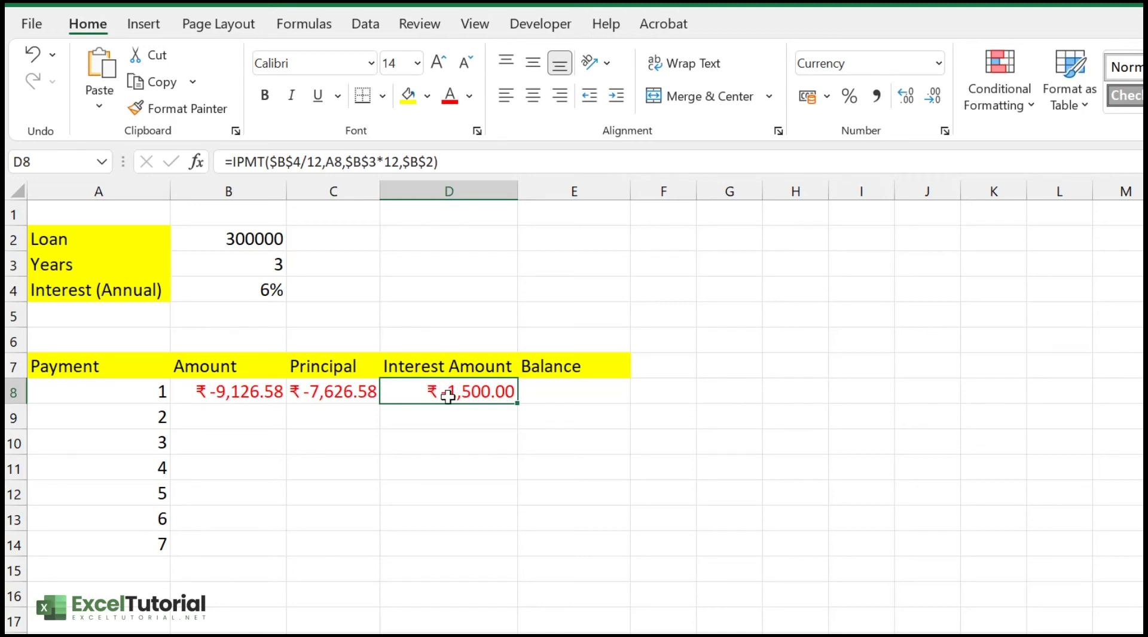
pyautogui.click(548, 389)
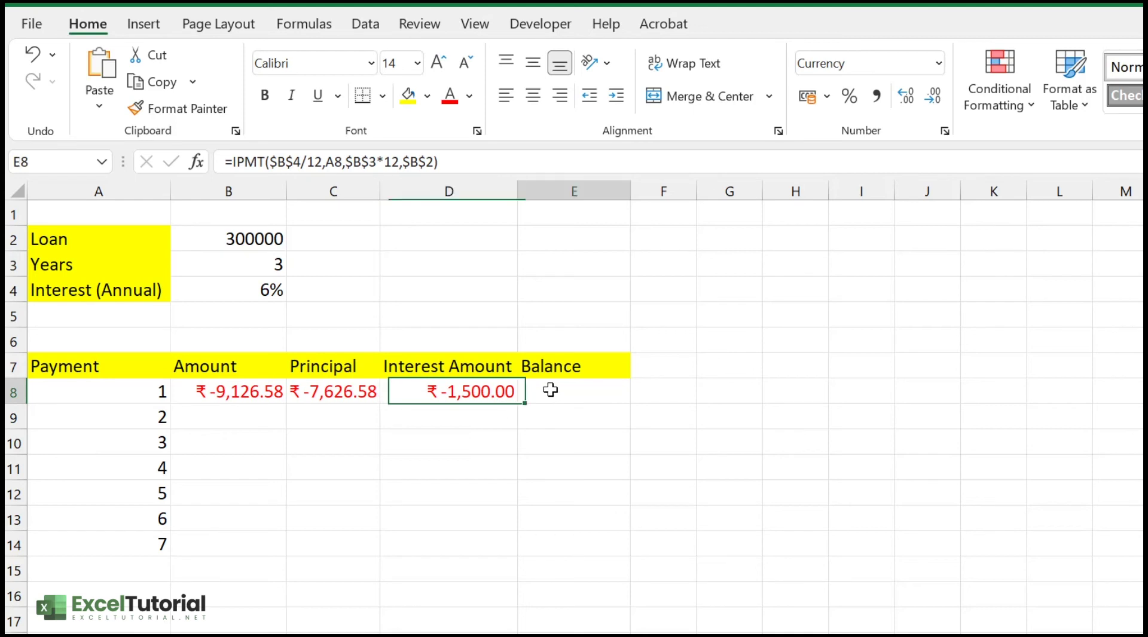
# Enter =B2+C8 in E8 so the first balance reads ₹ 2,92,373.42.
pyautogui.doubleClick(588, 392)
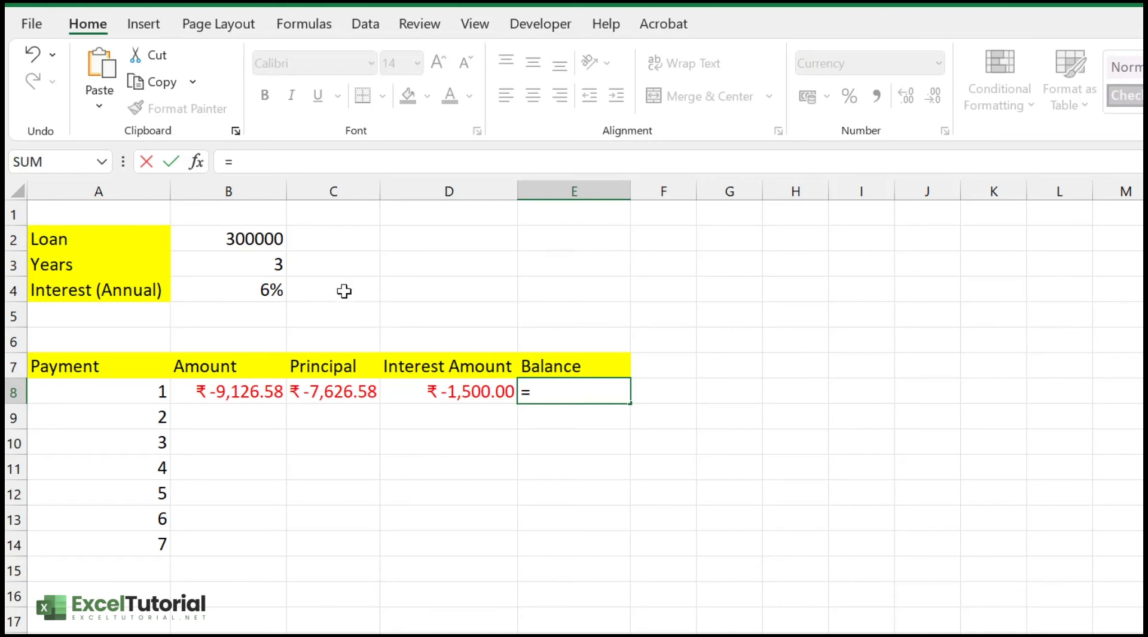
pyautogui.click(261, 239)
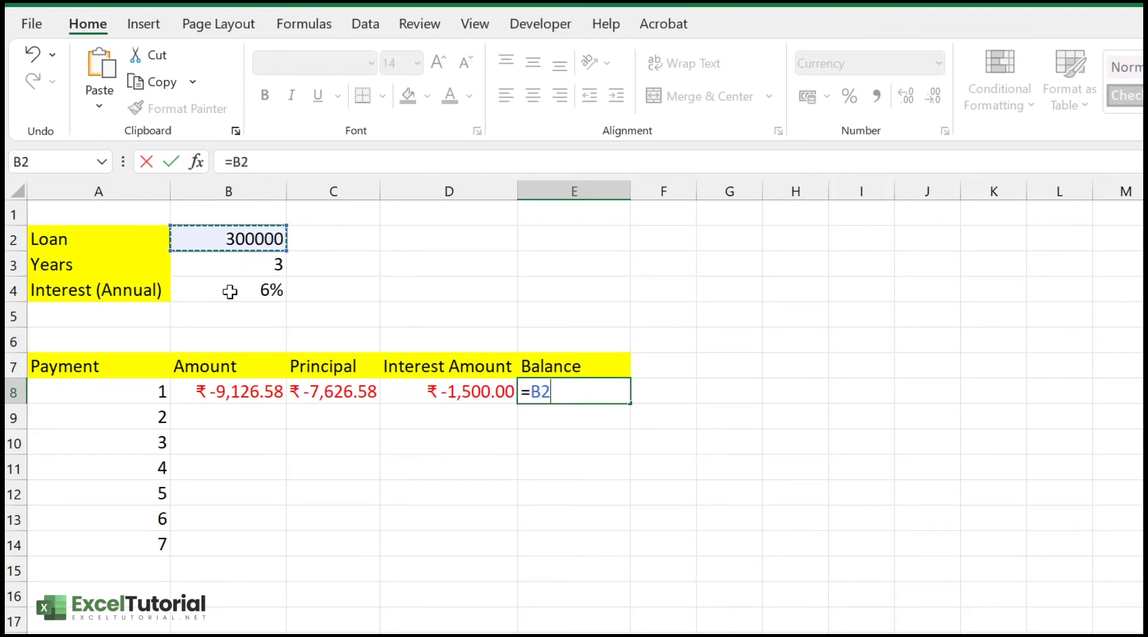
pyautogui.write('+')
pyautogui.click(334, 402)
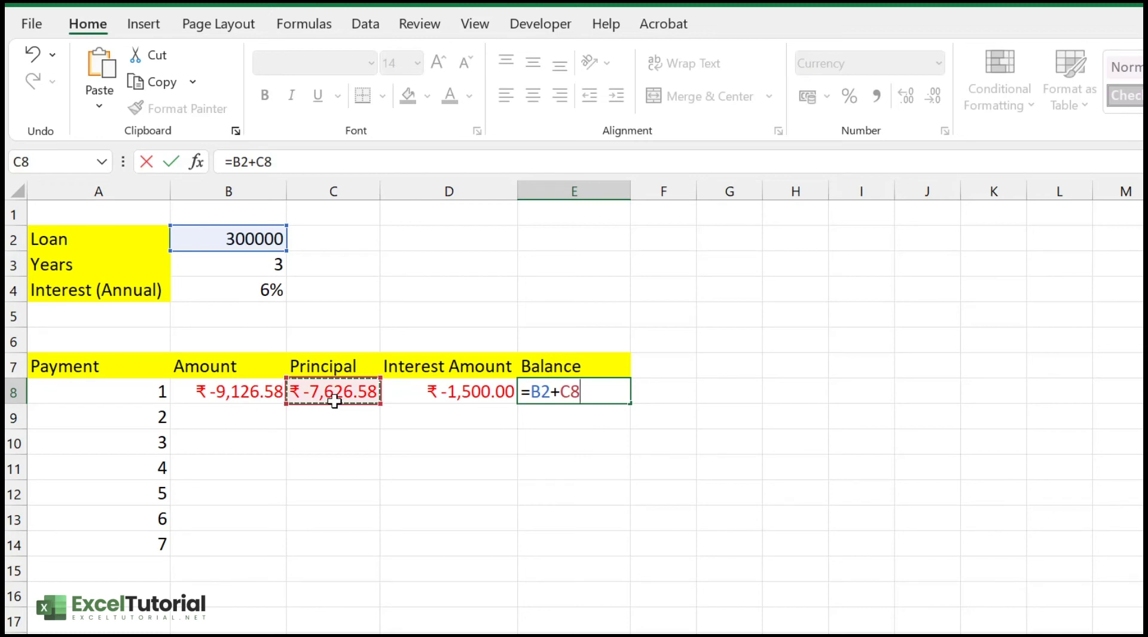
pyautogui.press('Return')
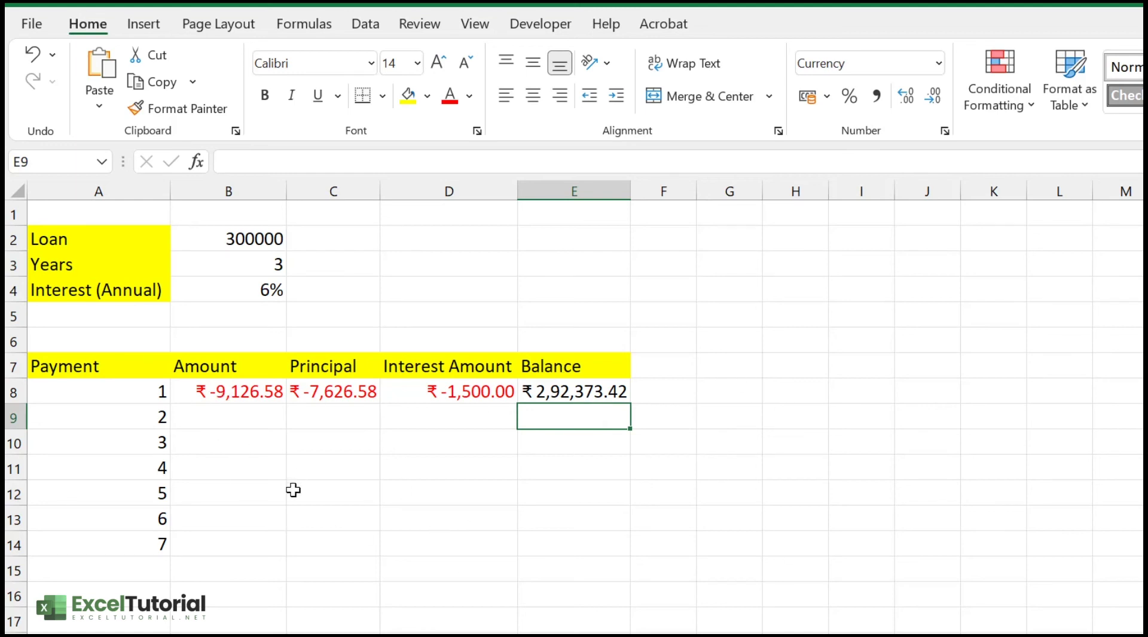
# Copy the B8, C8 and D8 formulas down to row 14 for payments 2–7.
pyautogui.click(275, 393)
pyautogui.moveTo(286, 444); pyautogui.dragTo(293, 550)
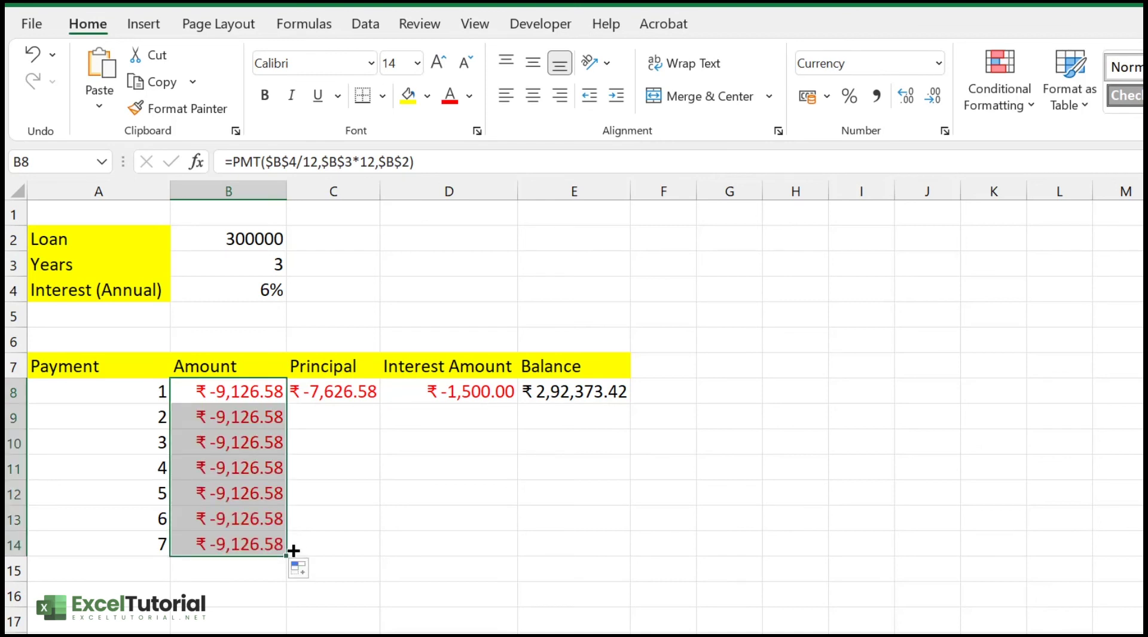
pyautogui.click(372, 389)
pyautogui.moveTo(384, 407); pyautogui.dragTo(379, 553)
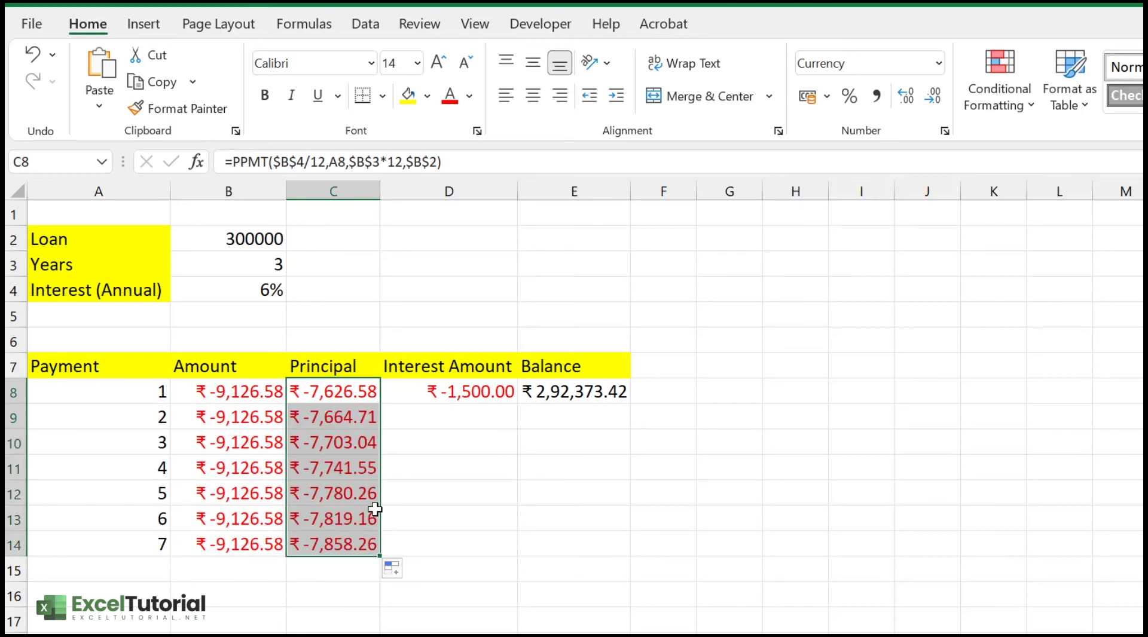
pyautogui.click(500, 389)
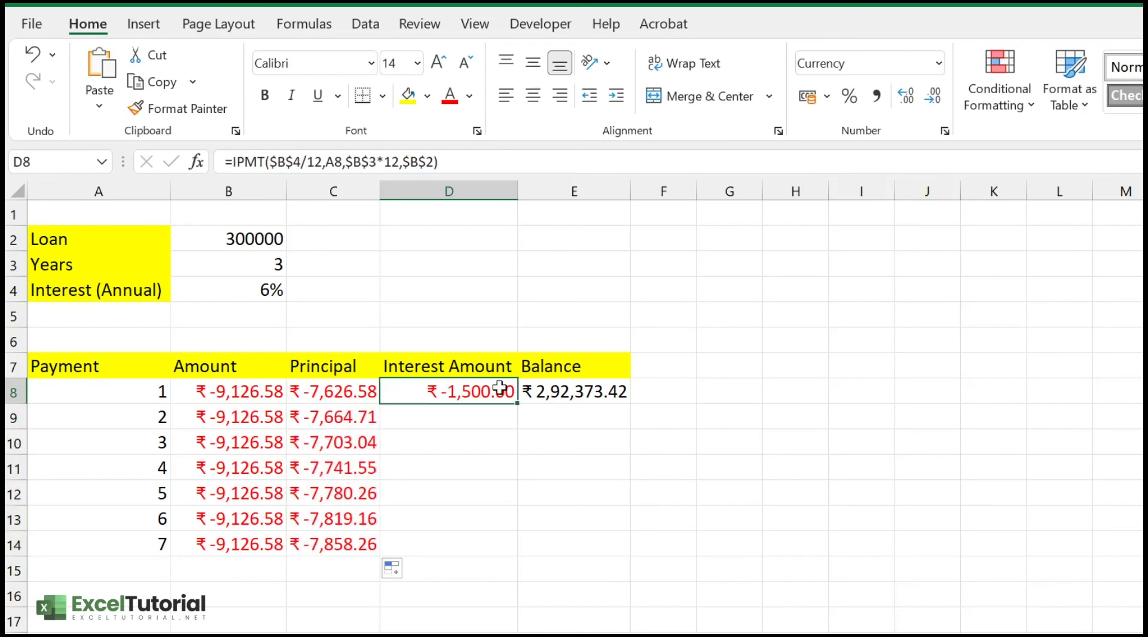
pyautogui.moveTo(517, 404); pyautogui.dragTo(510, 552)
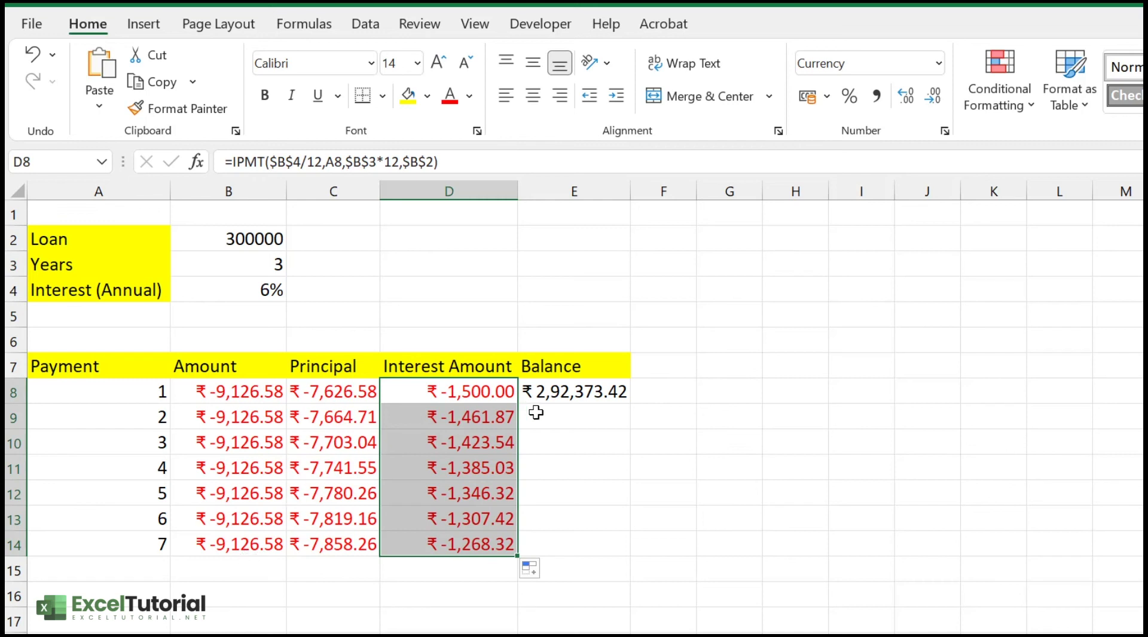
pyautogui.click(583, 400)
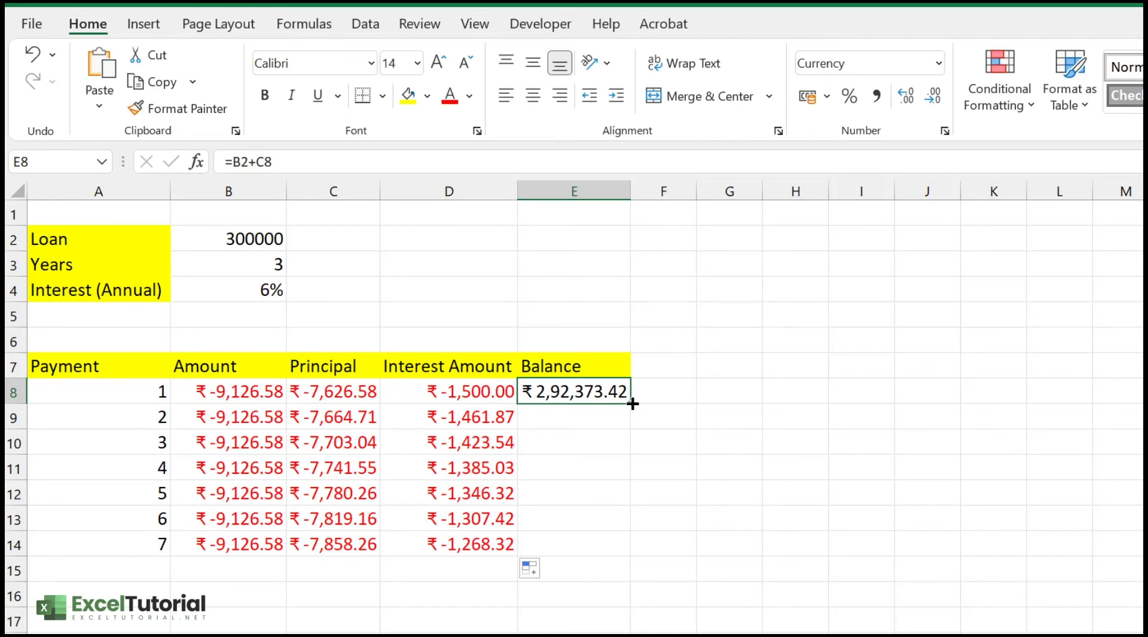
pyautogui.moveTo(627, 406); pyautogui.dragTo(615, 551)
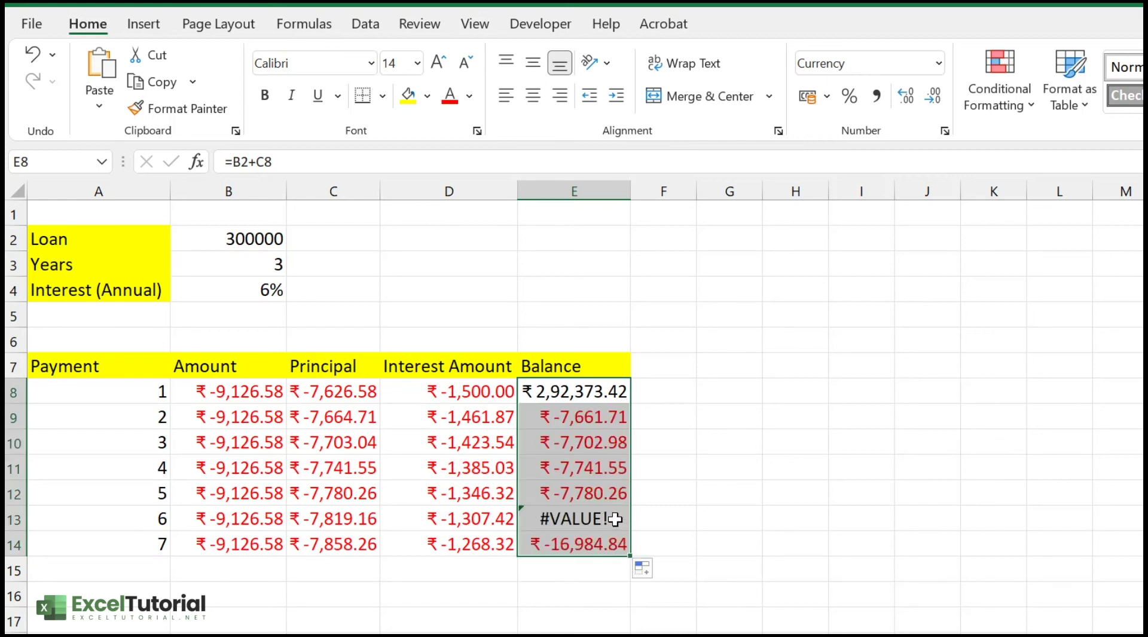
pyautogui.click(616, 394)
pyautogui.click(610, 415)
pyautogui.click(609, 441)
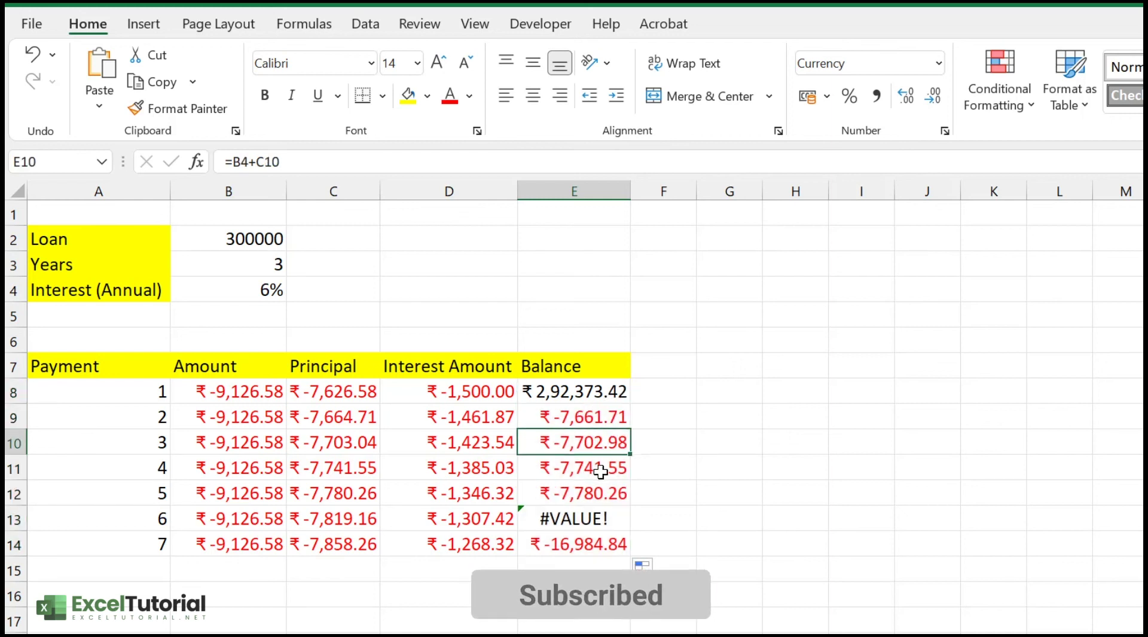
pyautogui.click(605, 467)
pyautogui.click(602, 496)
pyautogui.press('Down')
pyautogui.press('Down')
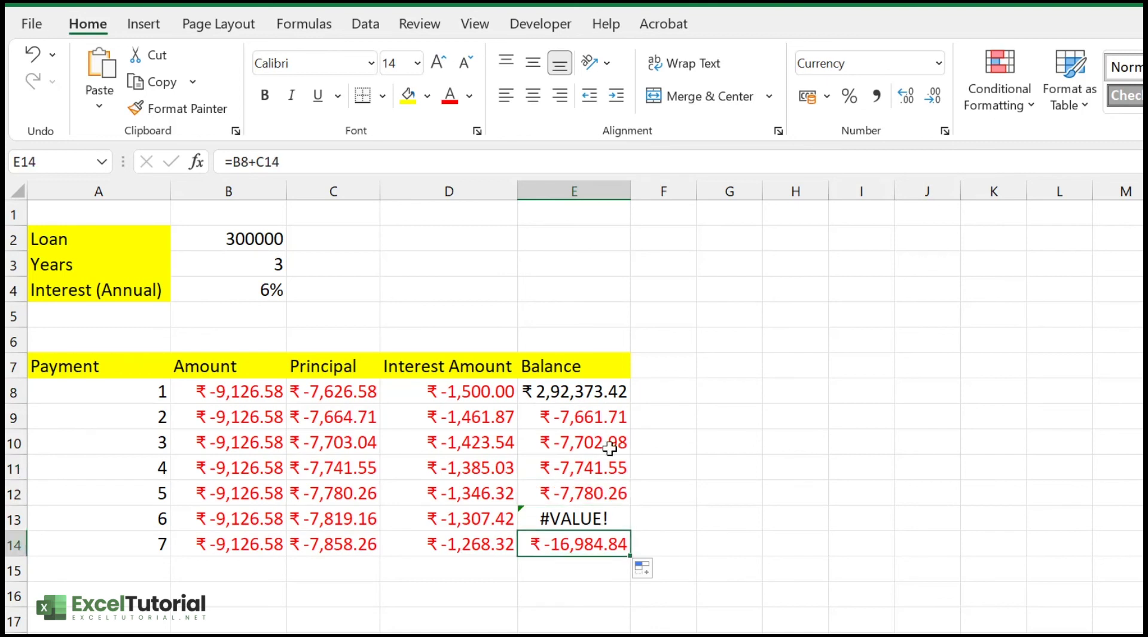
pyautogui.moveTo(615, 417); pyautogui.dragTo(613, 541)
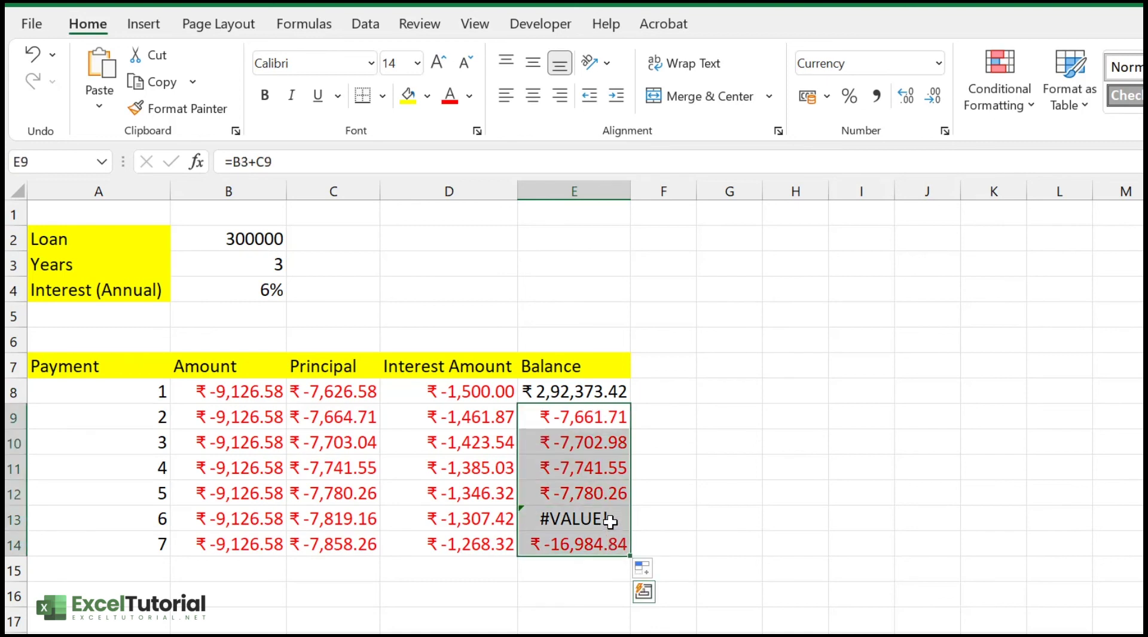
pyautogui.press('Delete')
pyautogui.click(593, 418)
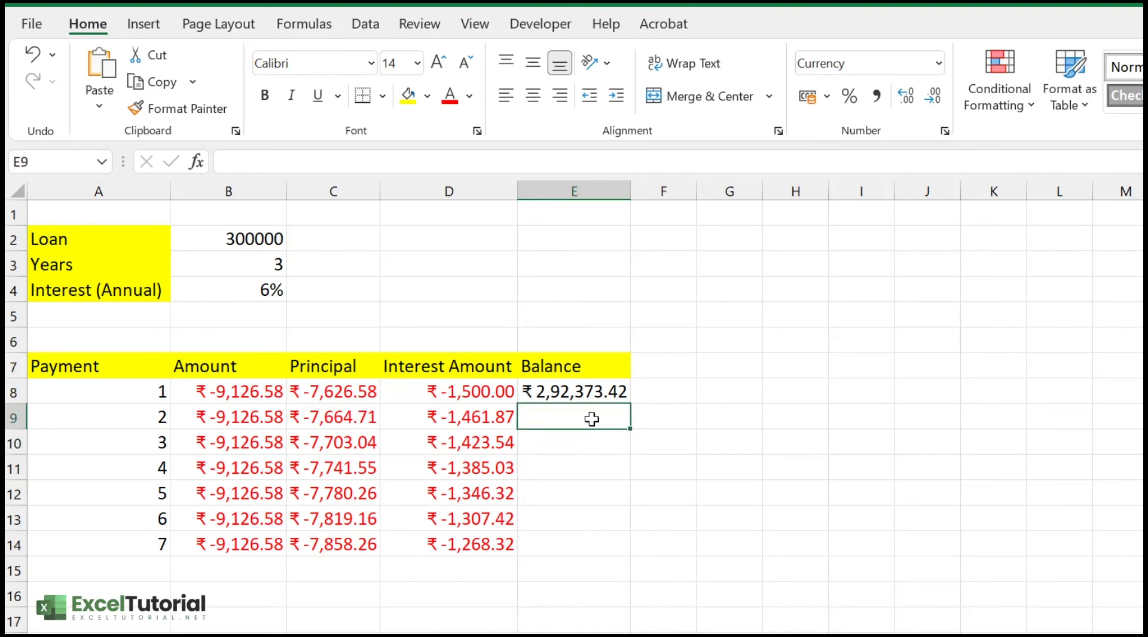
pyautogui.doubleClick(592, 419)
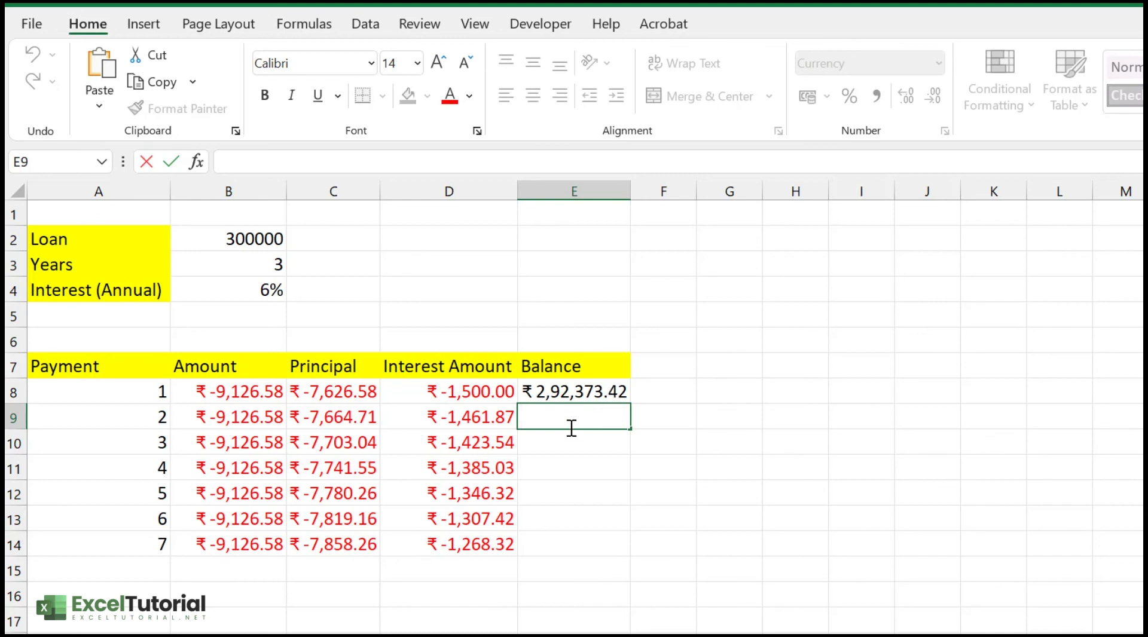
# Enter =E8+C9 in E9 and fill it down to E14, ending at ₹ 2,45,806.43.
pyautogui.write('=')
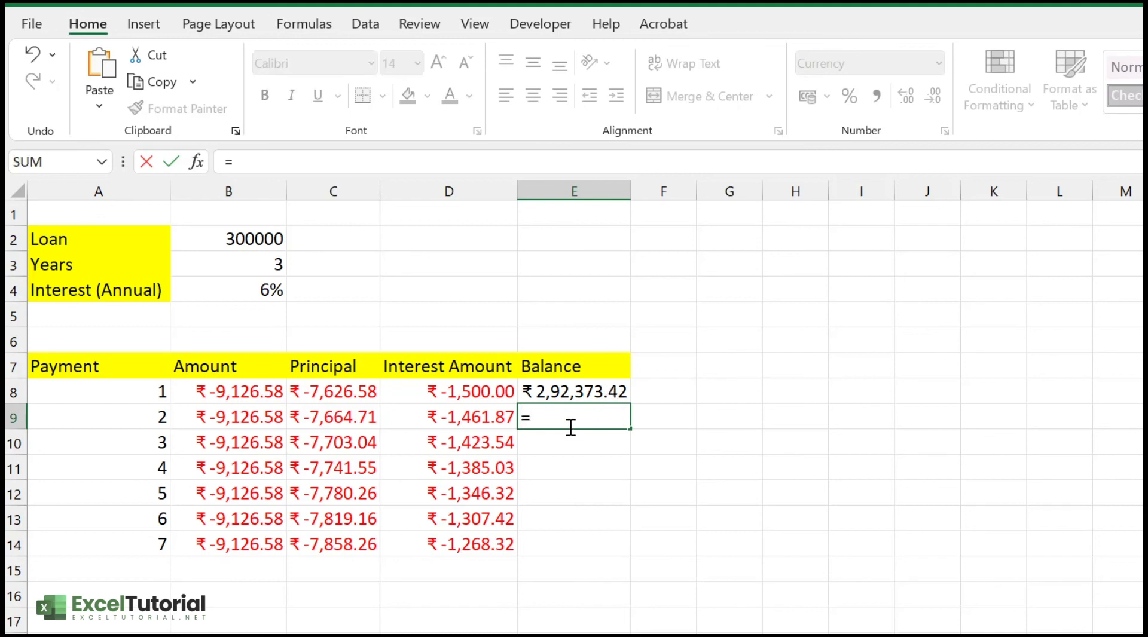
pyautogui.click(572, 395)
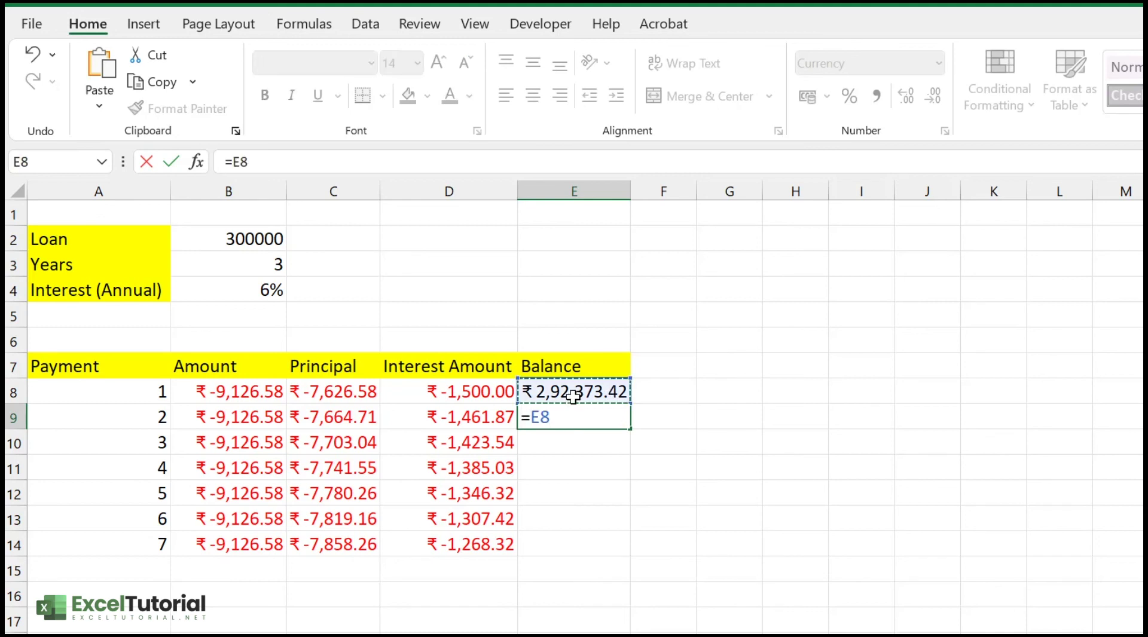
pyautogui.write('+')
pyautogui.click(363, 412)
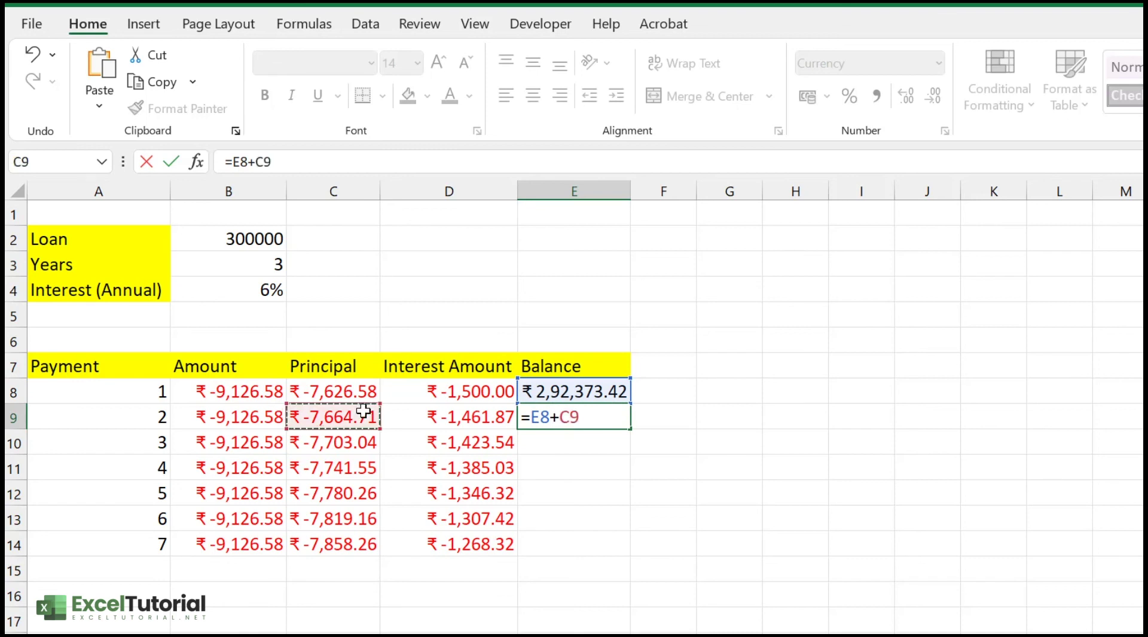
pyautogui.press('Return')
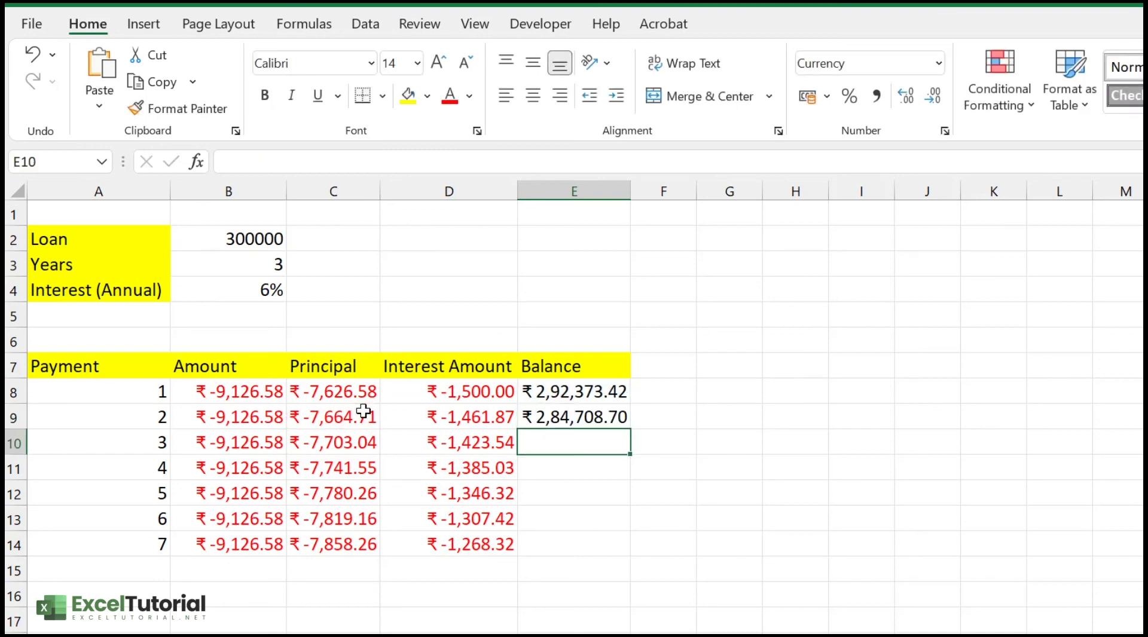
pyautogui.click(611, 420)
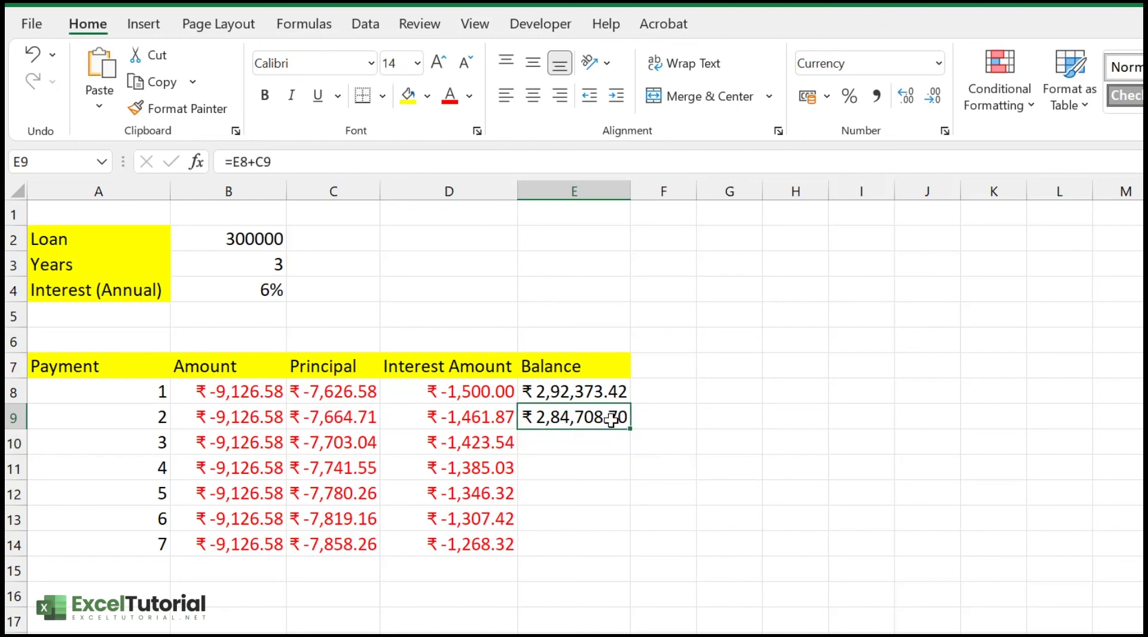
pyautogui.moveTo(630, 430); pyautogui.dragTo(623, 554)
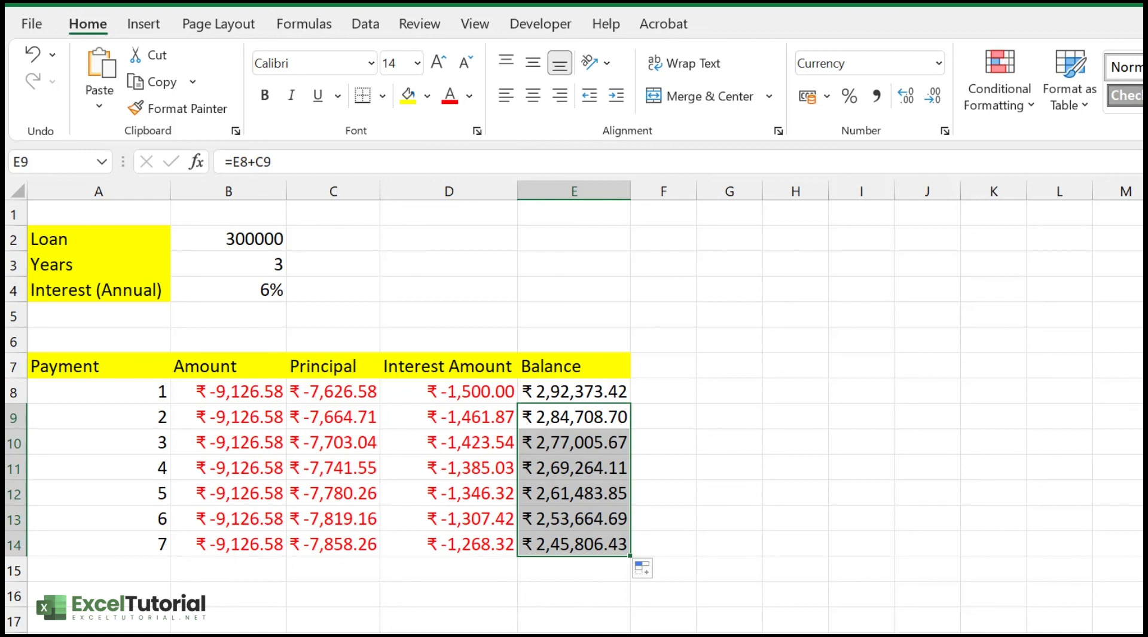
pyautogui.click(586, 443)
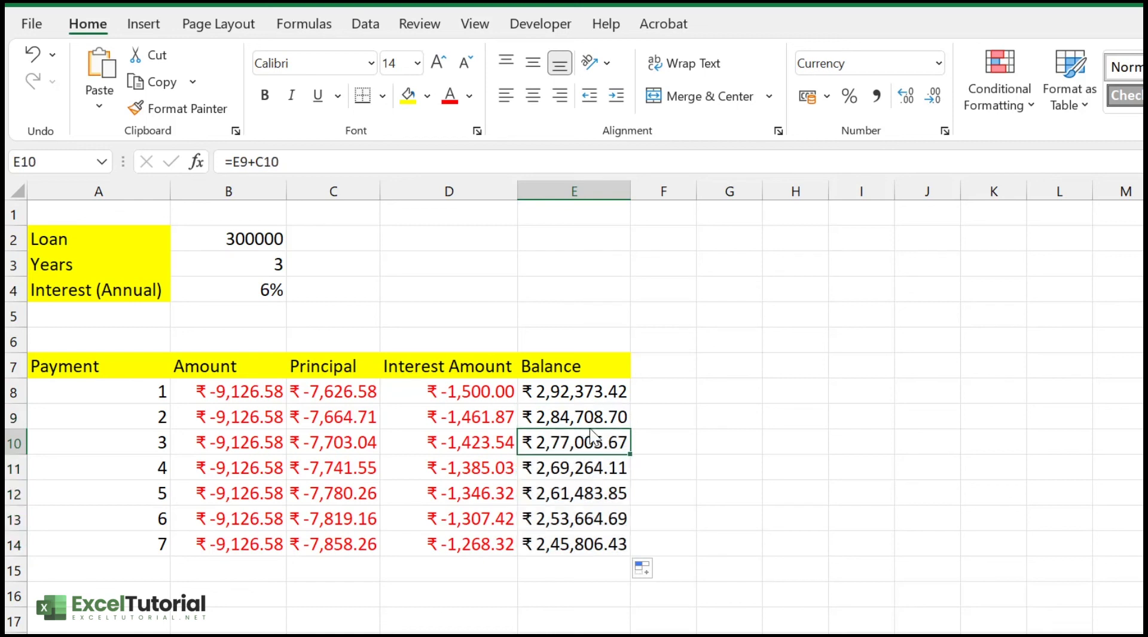
pyautogui.click(358, 445)
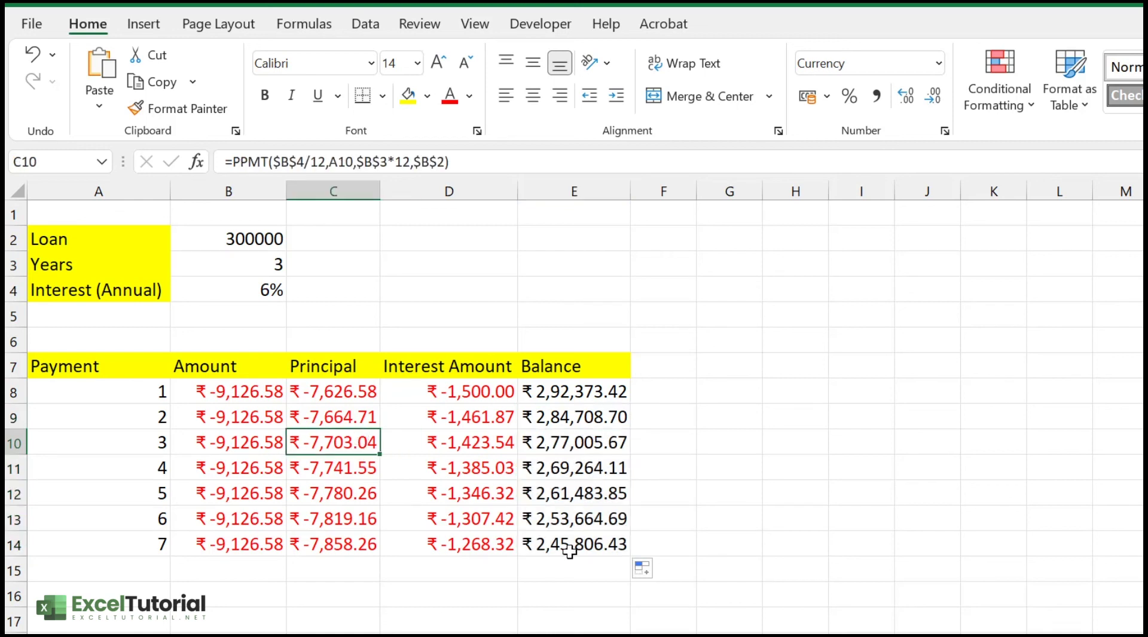
pyautogui.click(553, 445)
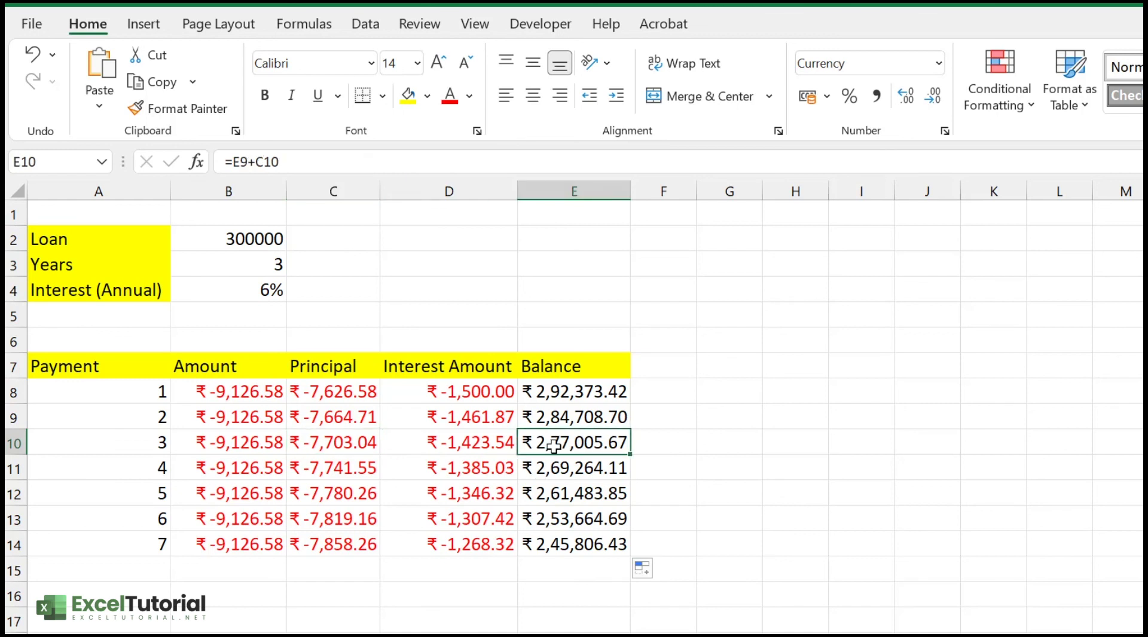